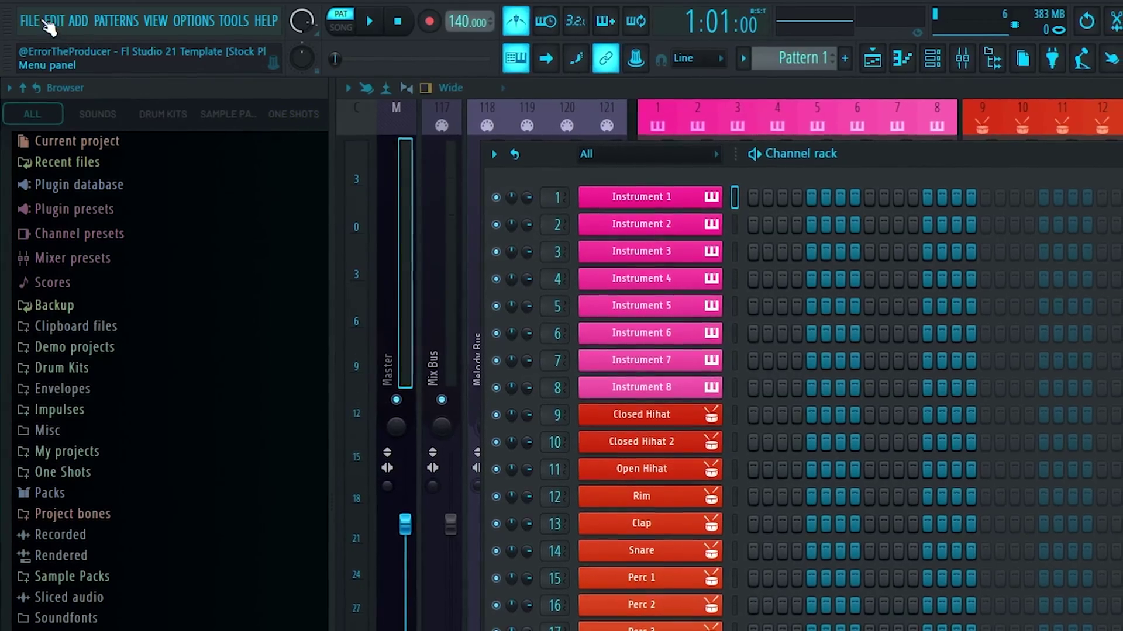
Create a new blank project from the Empty template in the File menu.
click(31, 21)
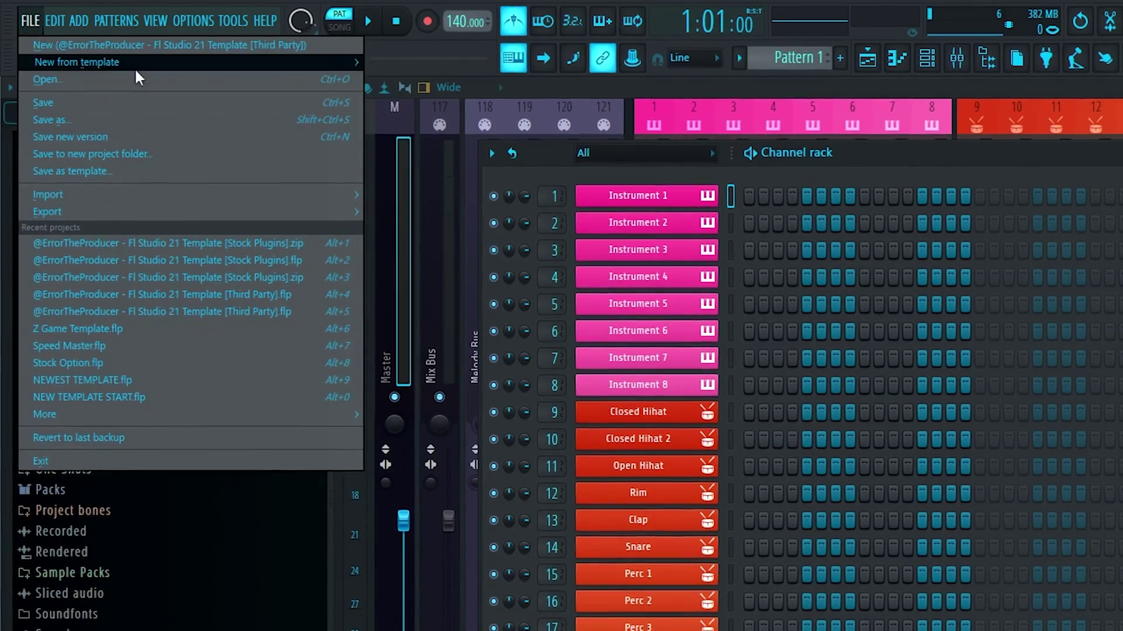
mouse_move(136, 70)
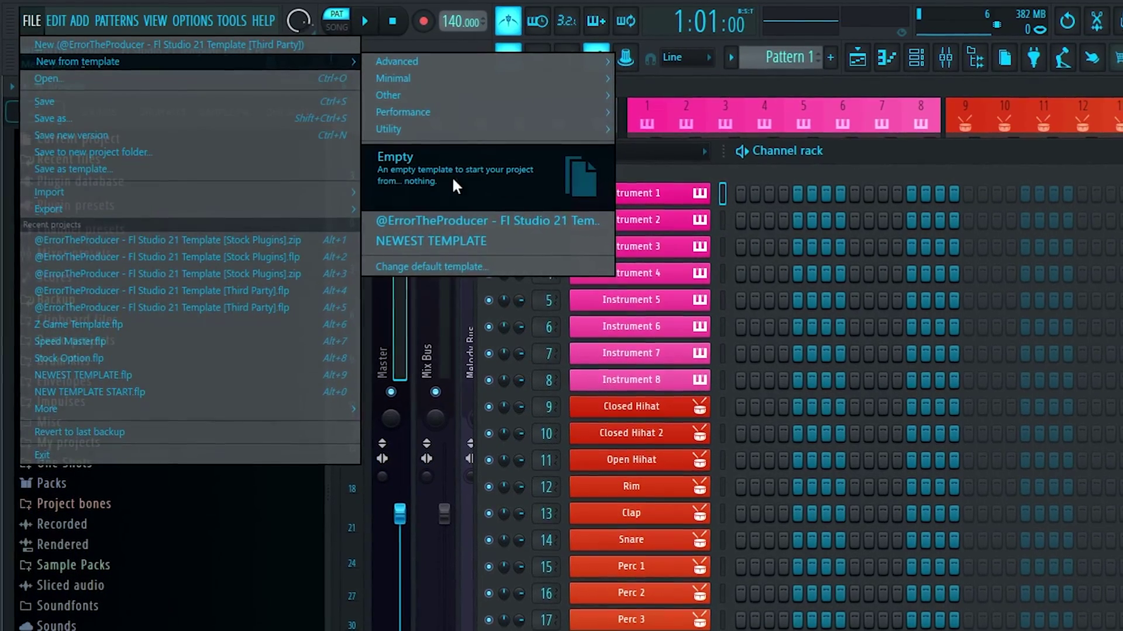
click(468, 179)
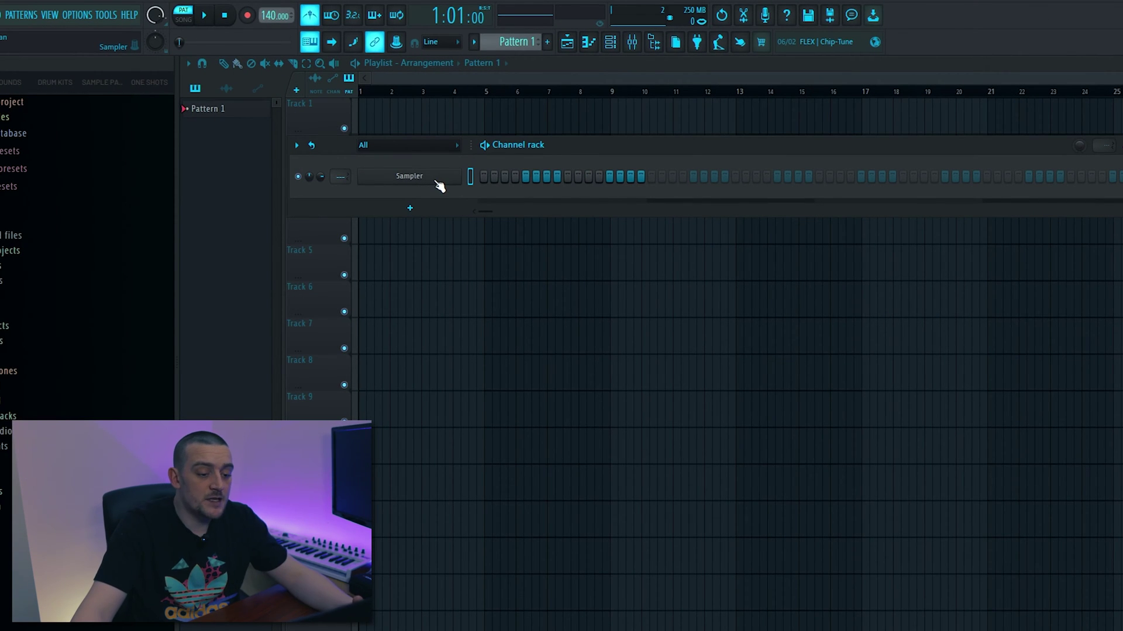
Rename the Sampler channel to Instrument 1 and give it a piano icon.
right_click(436, 183)
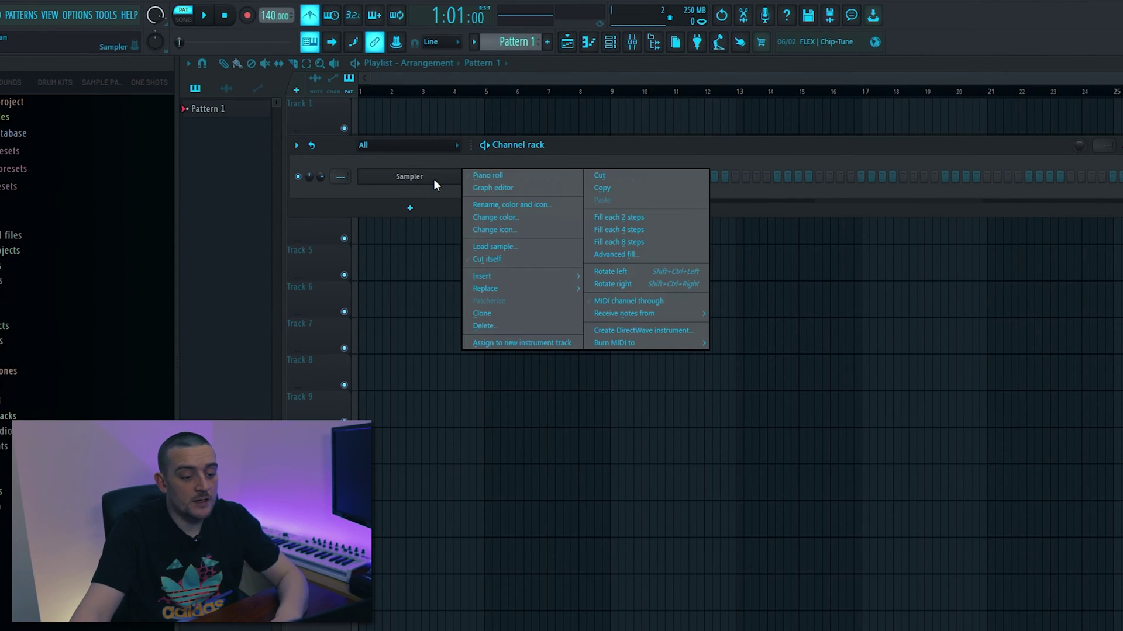
key(F2)
text(Instrumen)
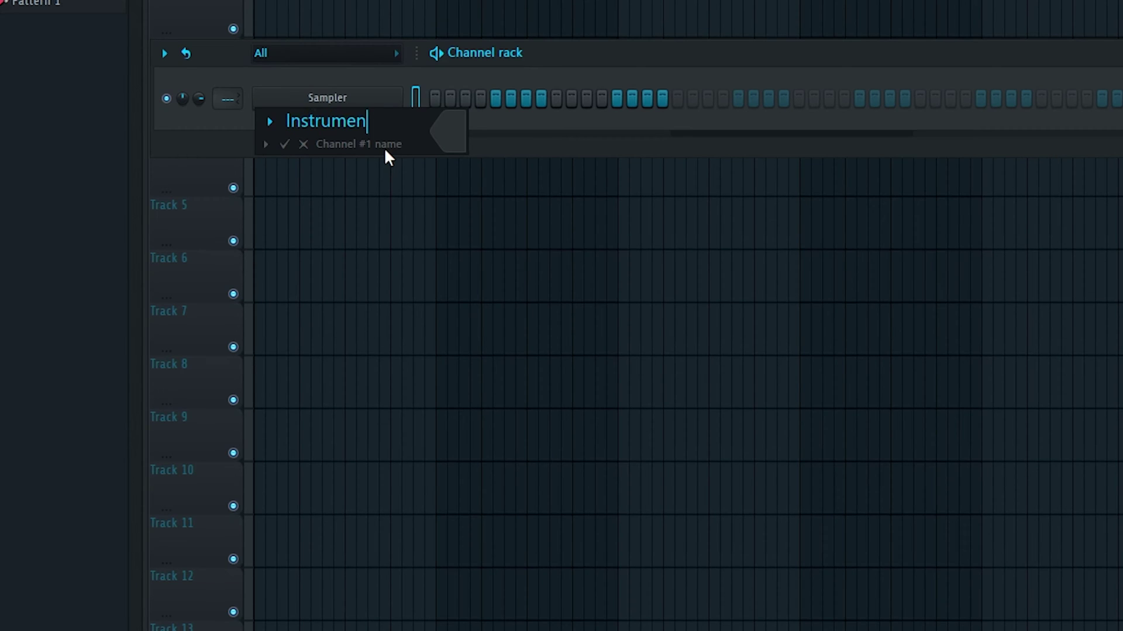
text(t 1)
click(270, 121)
click(316, 215)
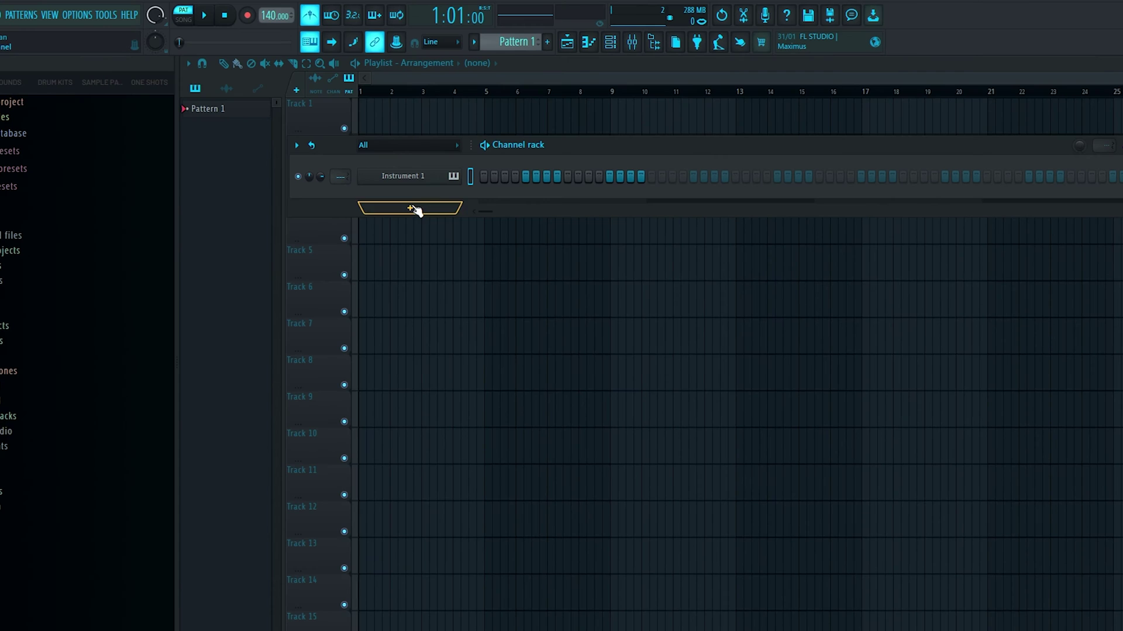
Clone the Instrument 1 channel twice with Alt+C.
right_click(434, 174)
key(alt+c)
key(alt+c)
key(alt+c)
key(alt+c)
key(alt+c)
key(alt+c)
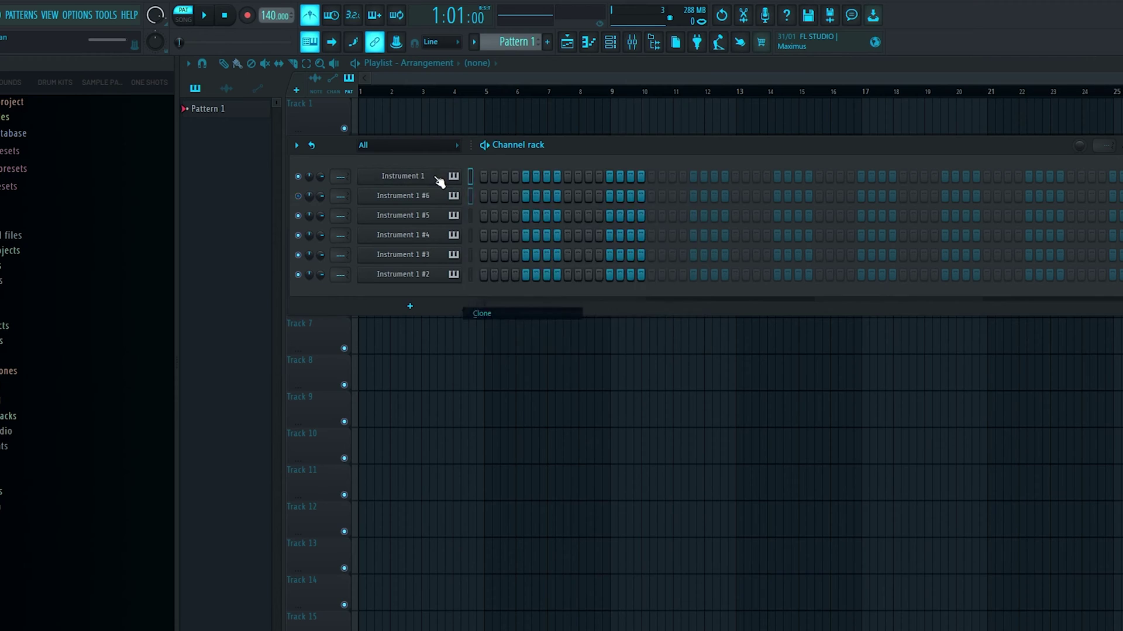
right_click(436, 178)
key(alt+c)
Rename the first clones to Instrument 2 and Instrument 3.
right_click(416, 171)
key(F2)
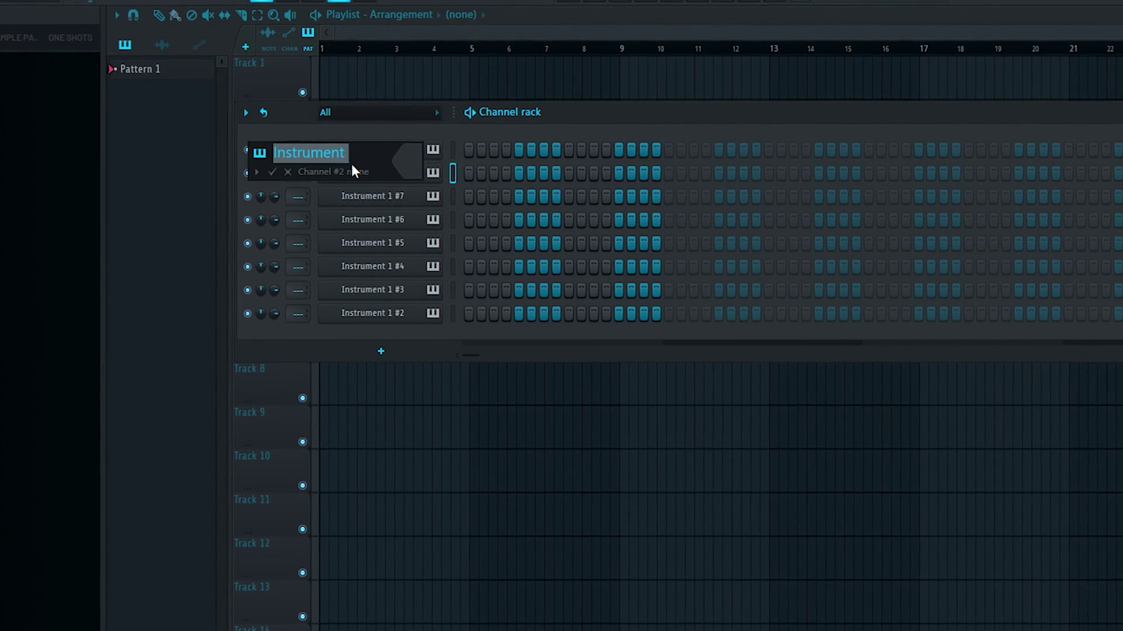
text(Instrument 2)
key(Return)
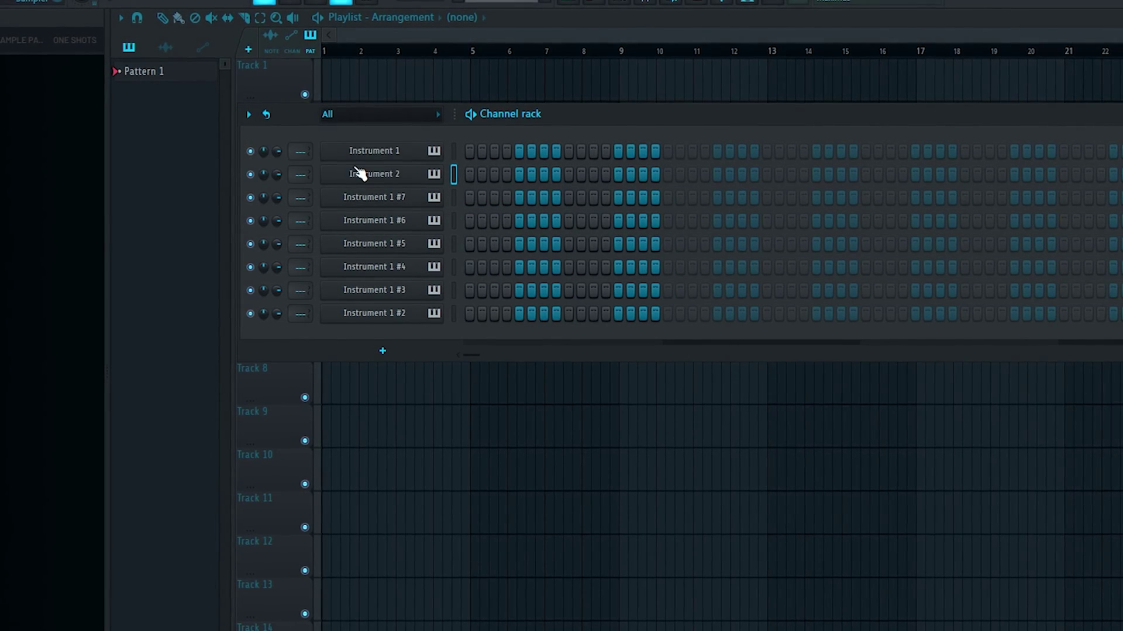
right_click(414, 201)
key(F2)
text(Instrument 3)
key(Return)
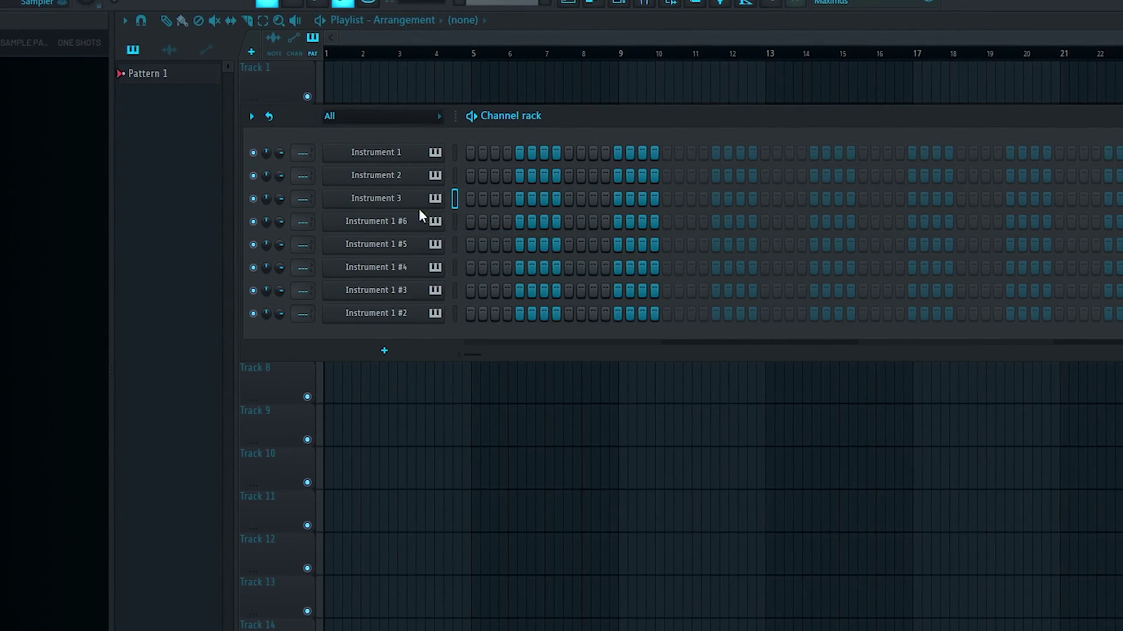
right_click(418, 215)
key(F2)
Rename further cloned channels to Instrument names, Closed Hihat and Perc.
right_click(420, 246)
key(F2)
text(Instrument)
right_click(418, 267)
key(F2)
text(Instrument)
right_click(420, 284)
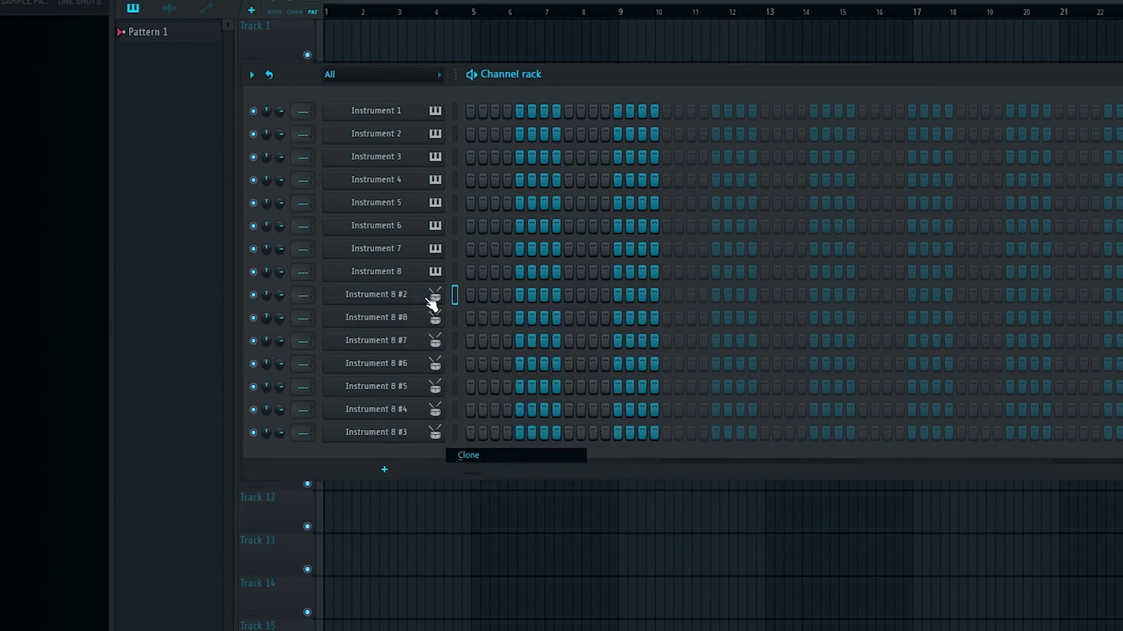
key(F2)
text(Closed Hihat)
key(Return)
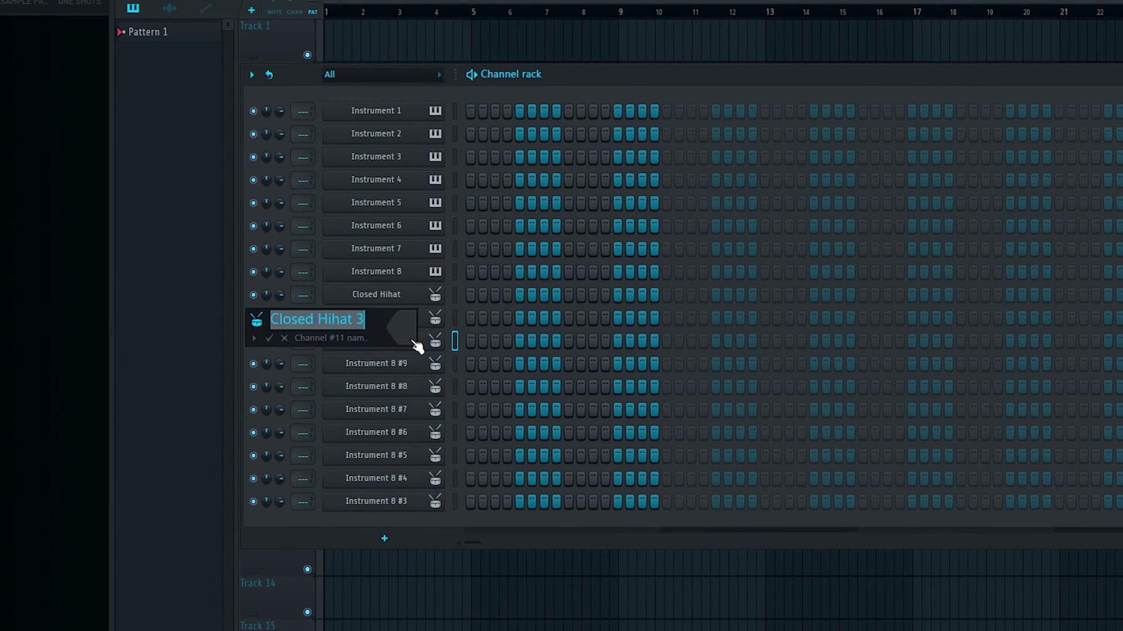
right_click(411, 419)
key(F2)
text(Pe)
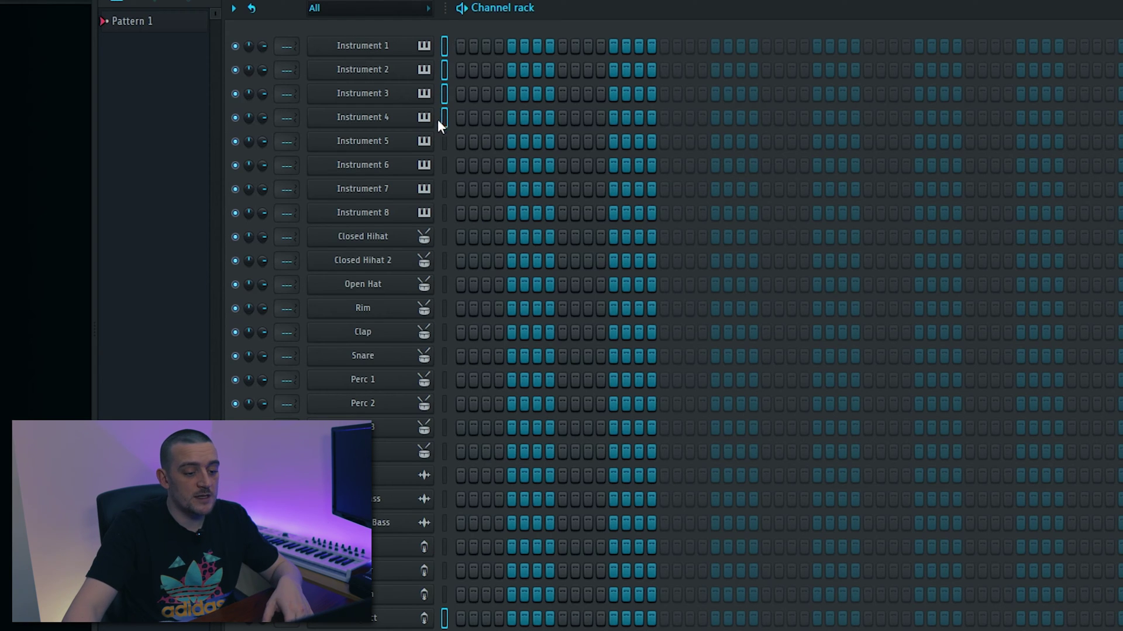
Colour Instrument 1–8 with a Medium Red Violet to Hot Pink gradient.
click(444, 212)
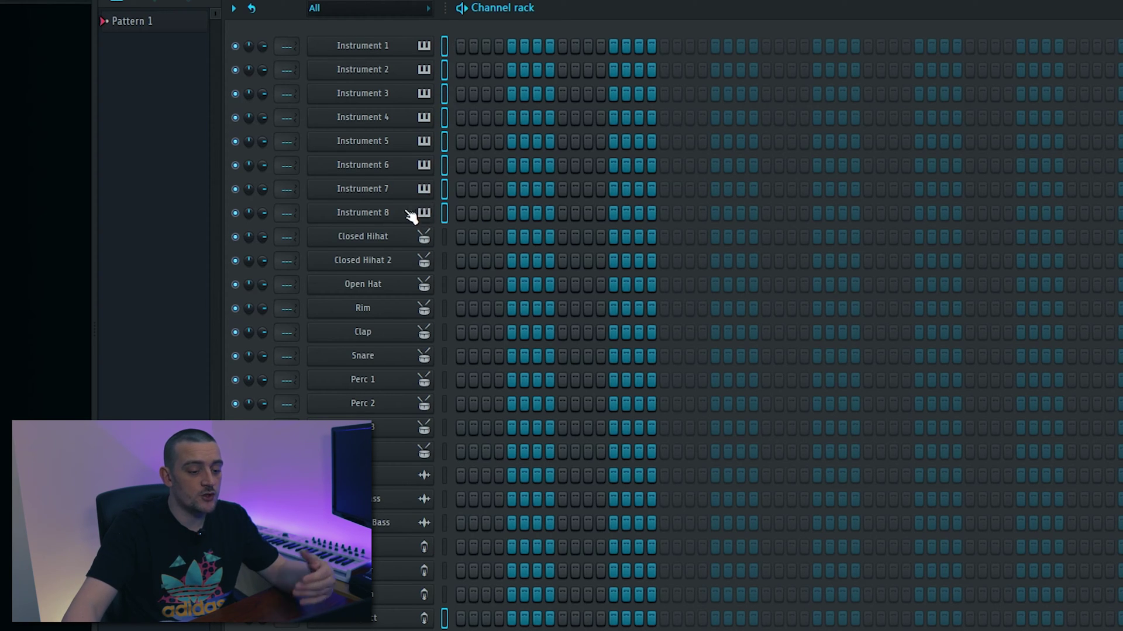
click(233, 9)
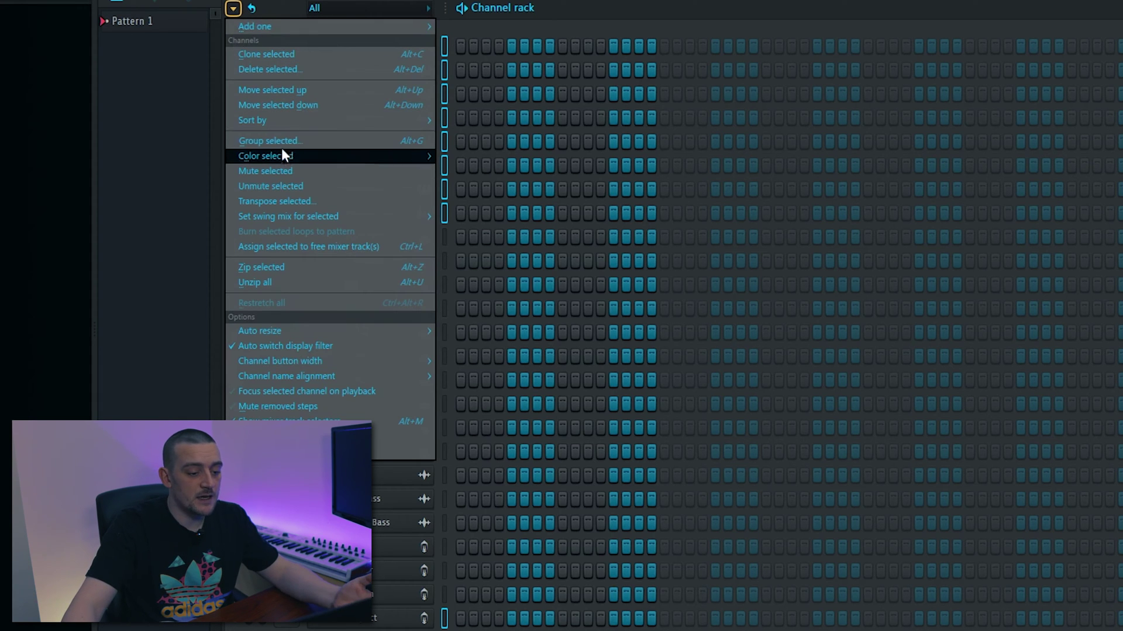
click(466, 156)
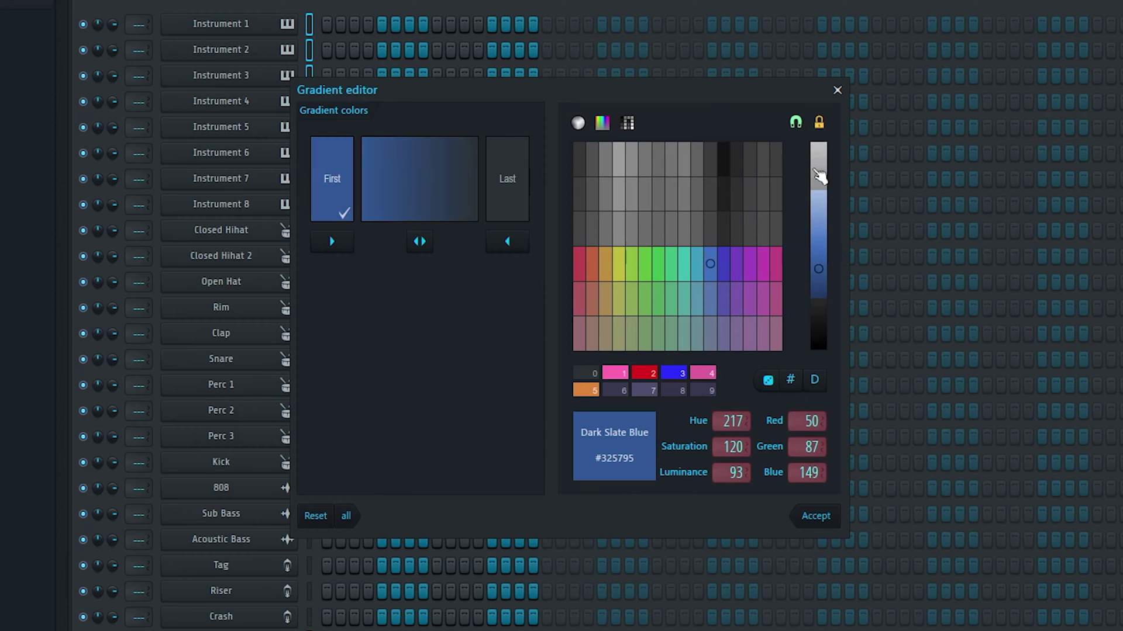
click(814, 122)
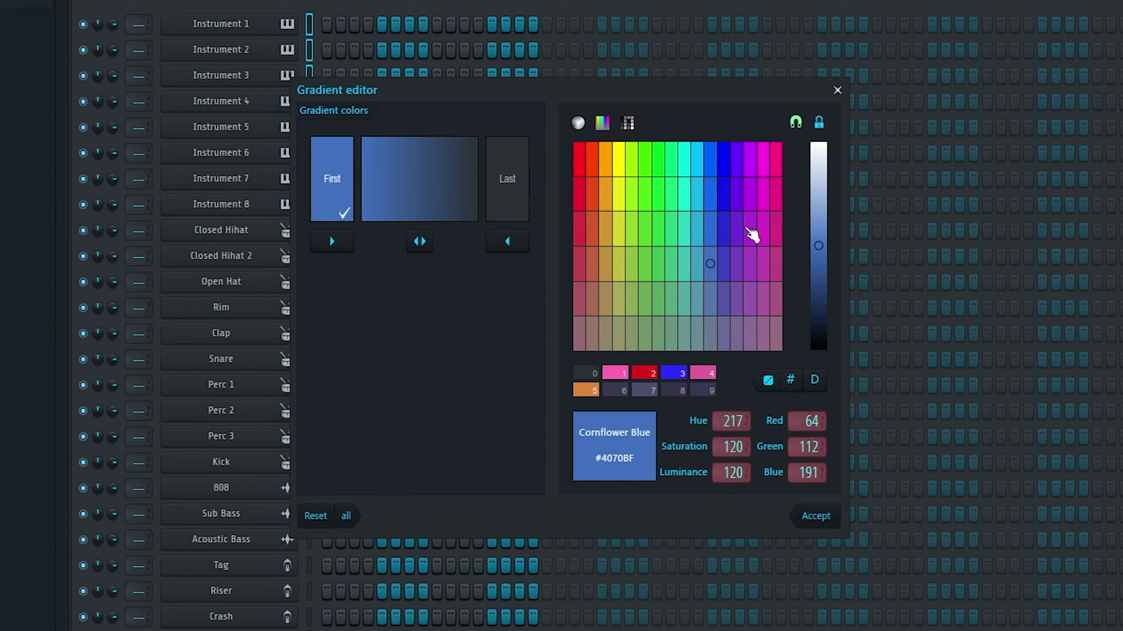
click(771, 232)
click(821, 245)
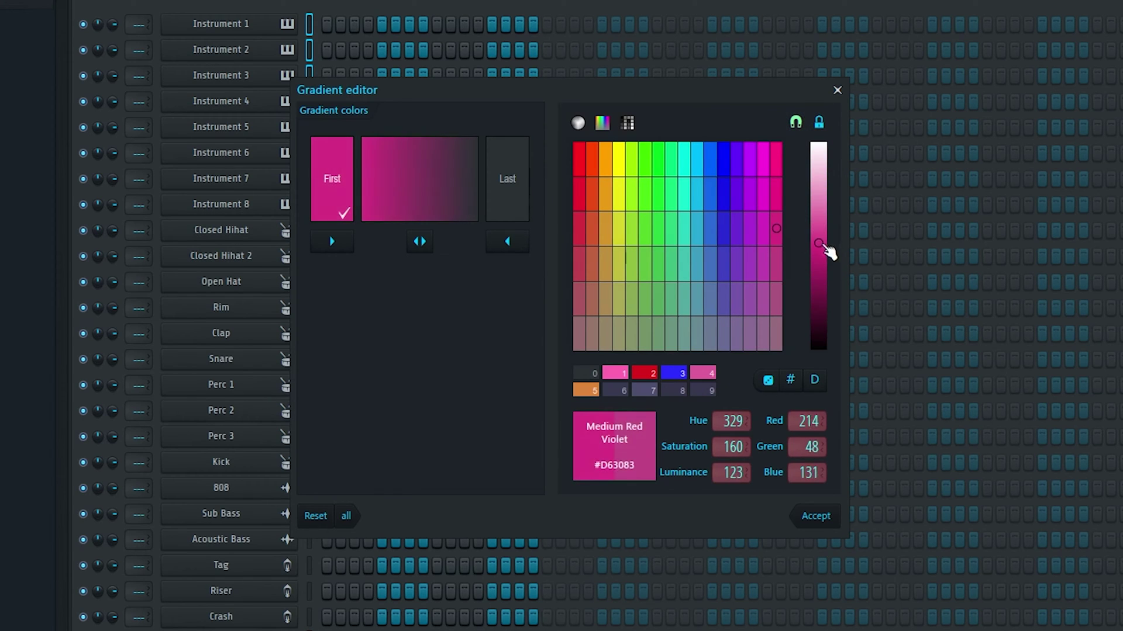
click(715, 379)
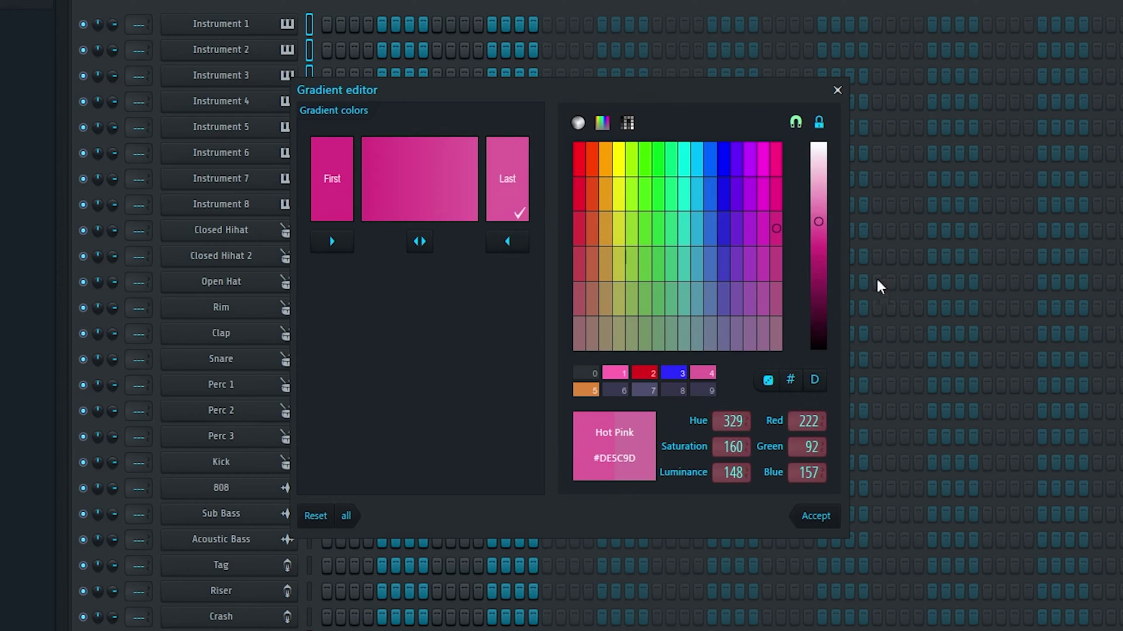
click(814, 524)
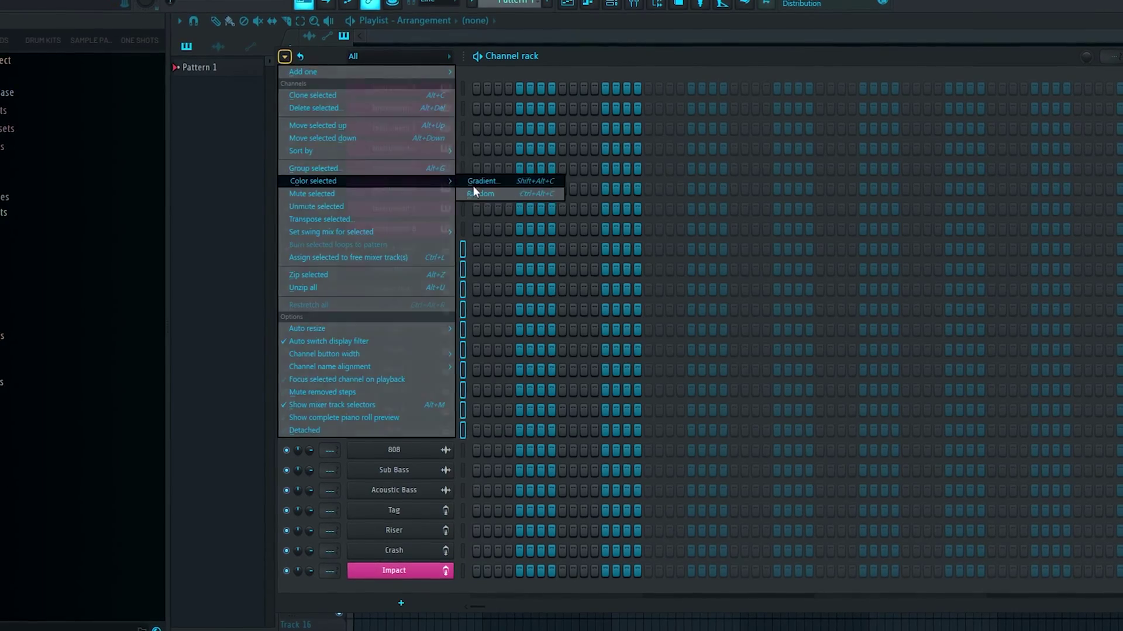
click(473, 185)
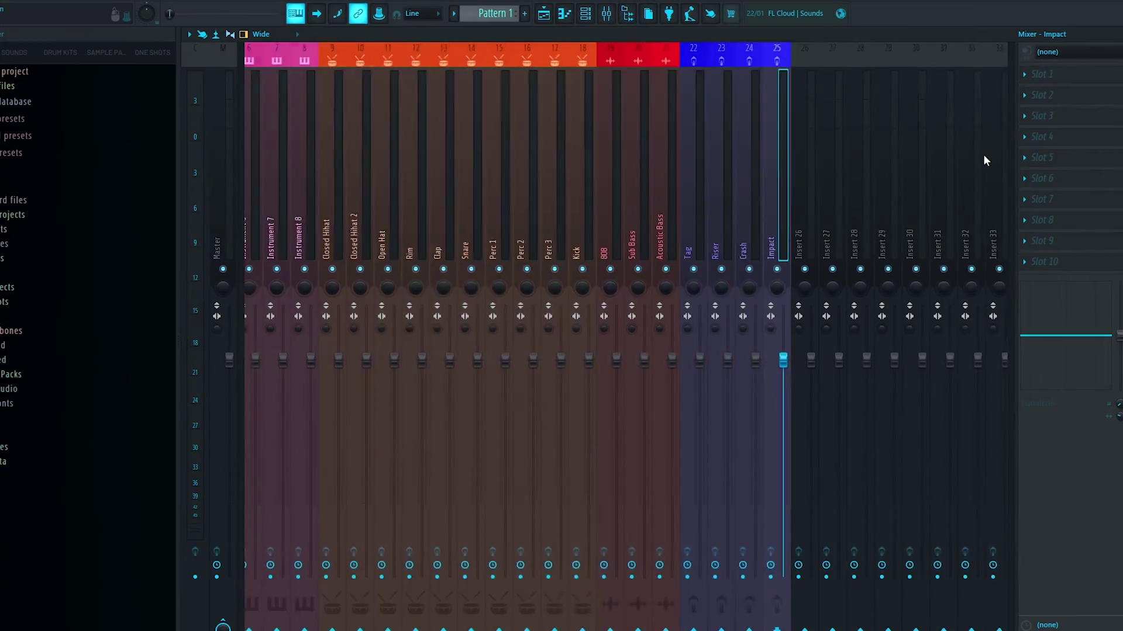
Select mixer Inserts 121–125 and dock them to the left.
scroll(984, 156, right, 20)
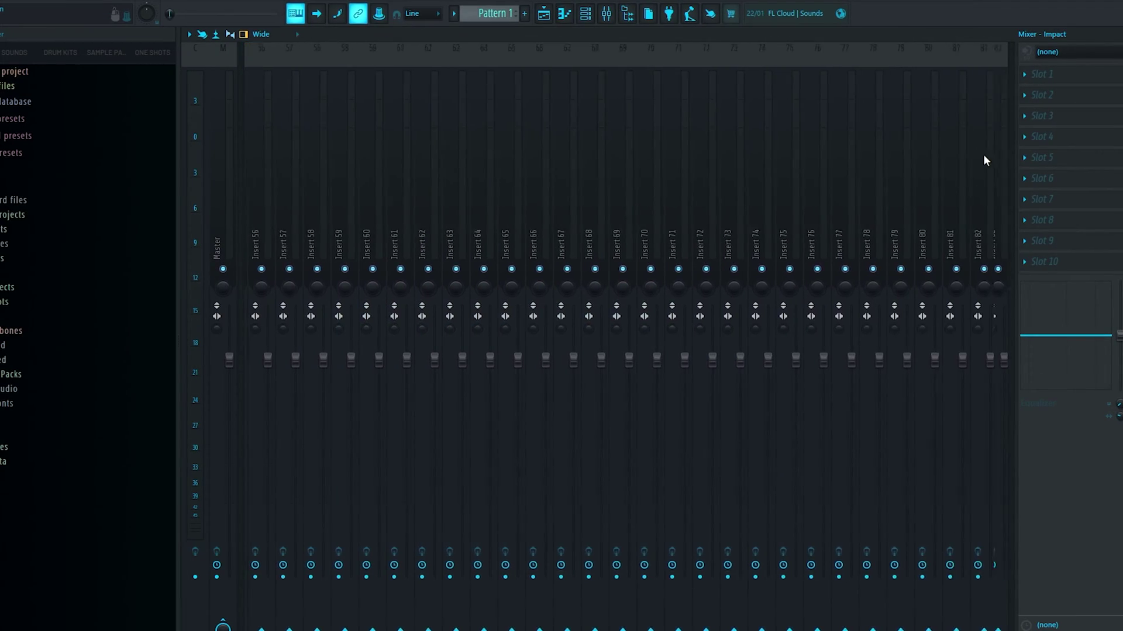
click(1002, 156)
drag(1002, 156, 887, 171)
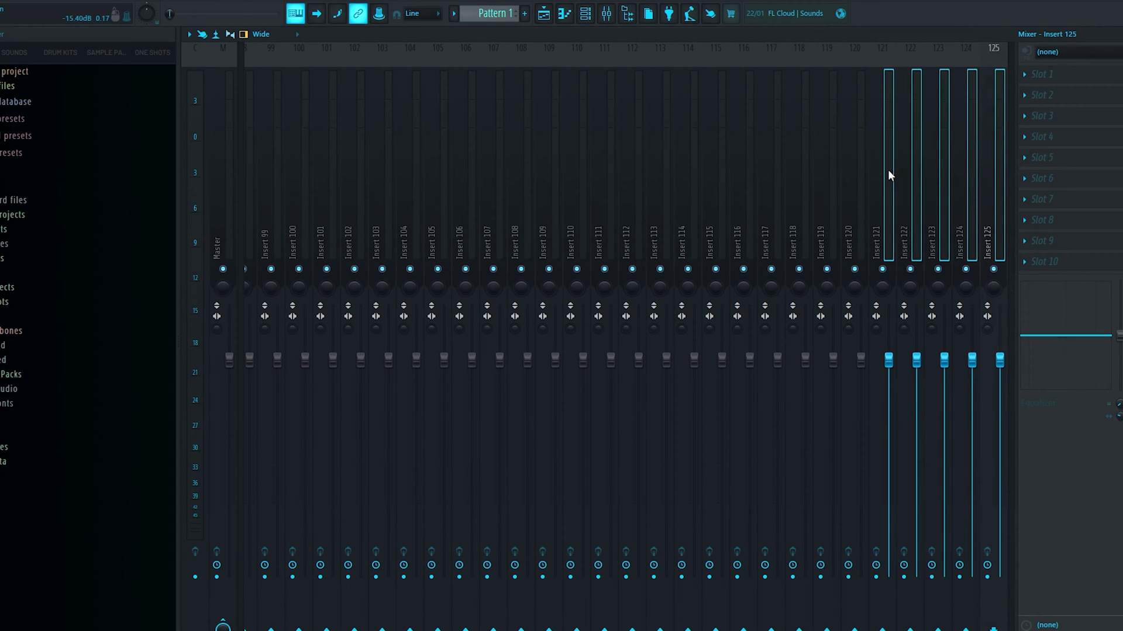
right_click(888, 171)
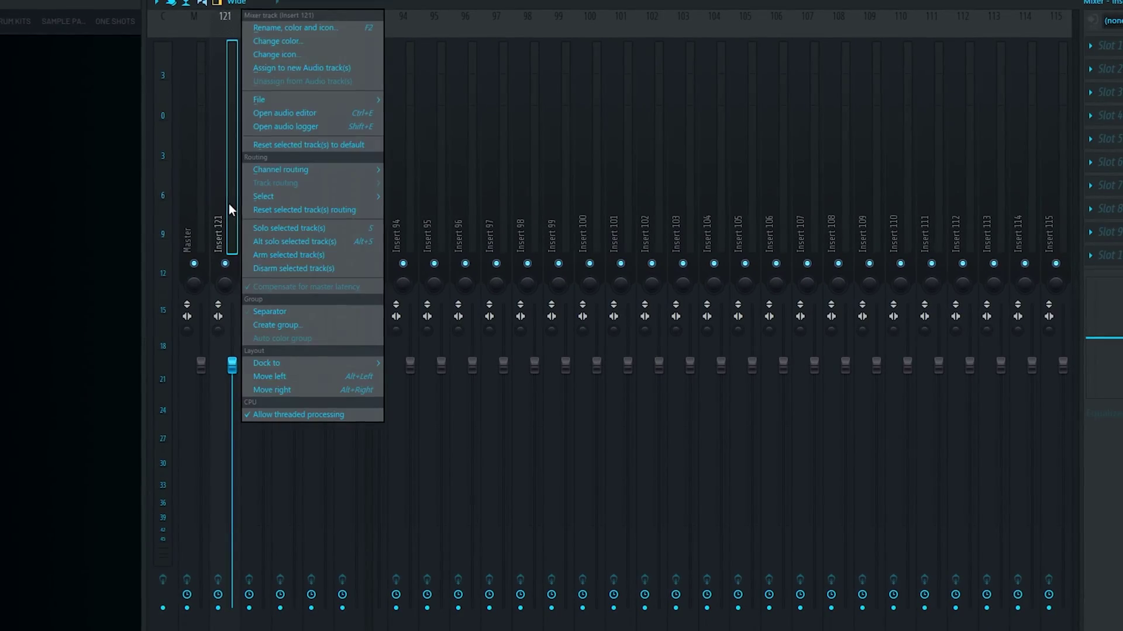
Name the docked inserts Mix Bus, Drum Bus and Low Bus, then start naming Insert 125.
key(F2)
text(Mix B)
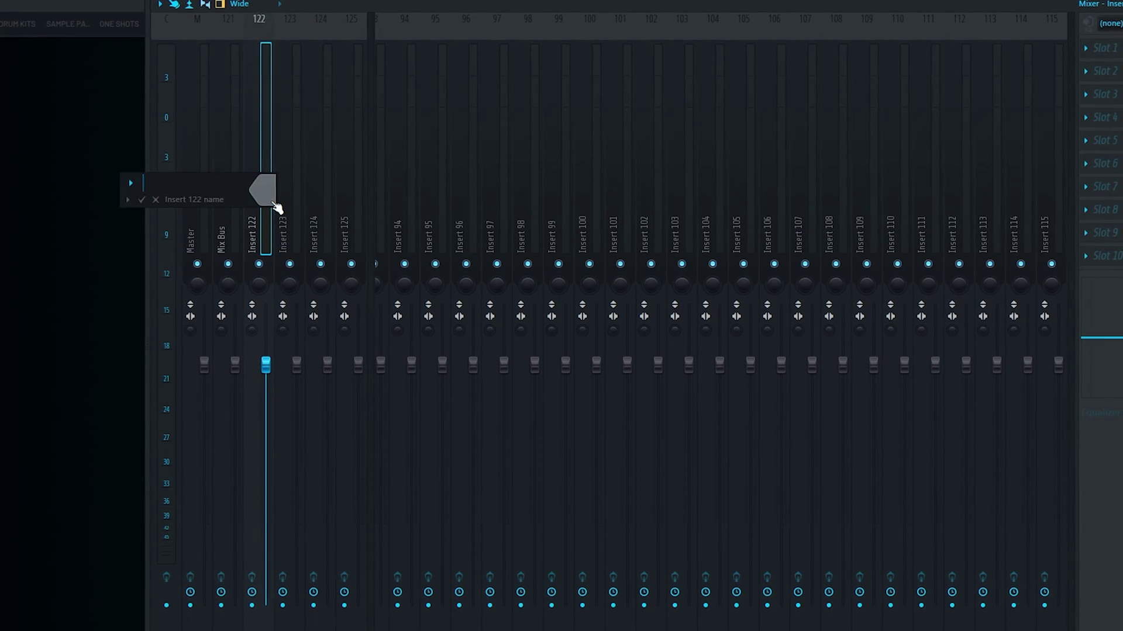
click(302, 177)
key(F2)
text(Drum Bu)
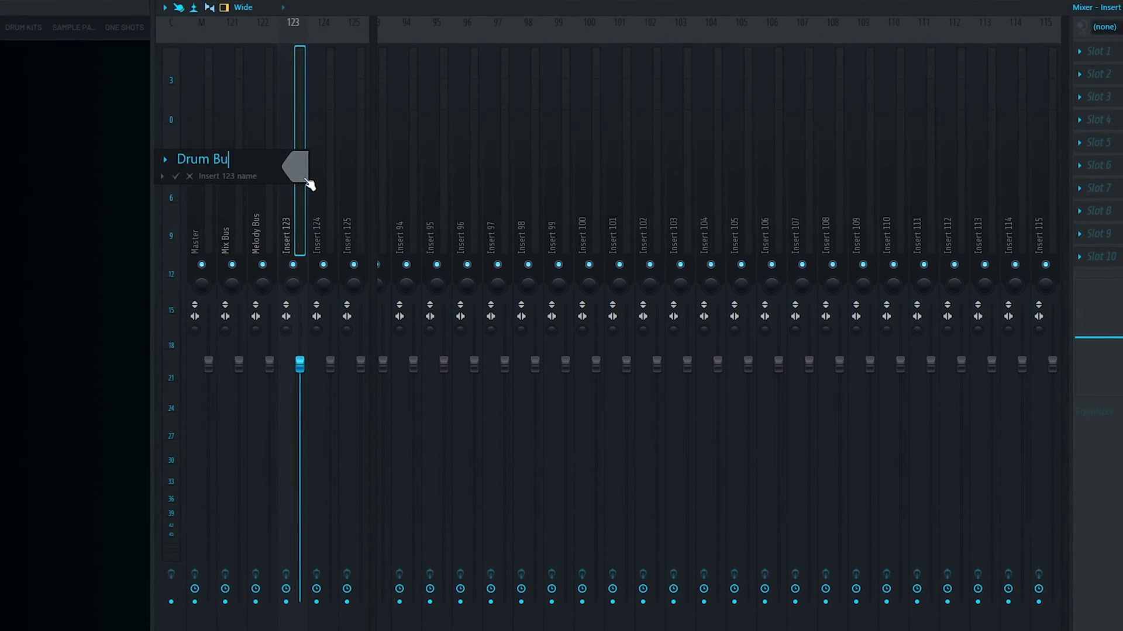
click(332, 151)
key(F2)
text(Low Bus)
key(Return)
click(363, 143)
key(F2)
Name Insert 125 FX Bus and route Instrument 1–8 only to the Melody Bus.
text(FX Bus)
key(Return)
scroll(608, 164, up, 10)
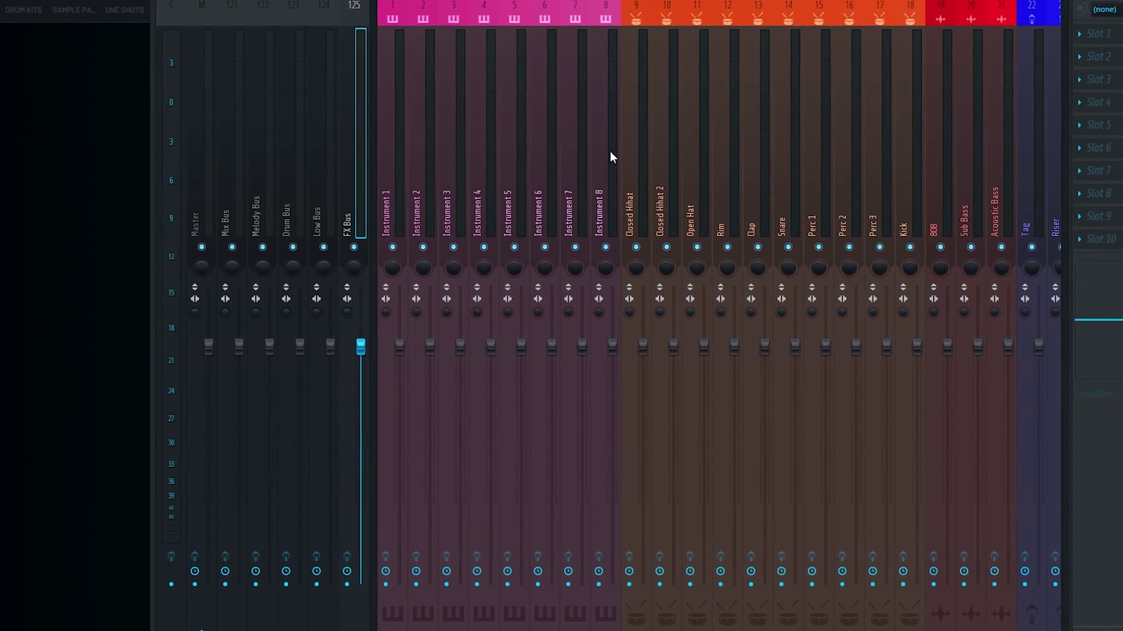
drag(618, 142, 389, 160)
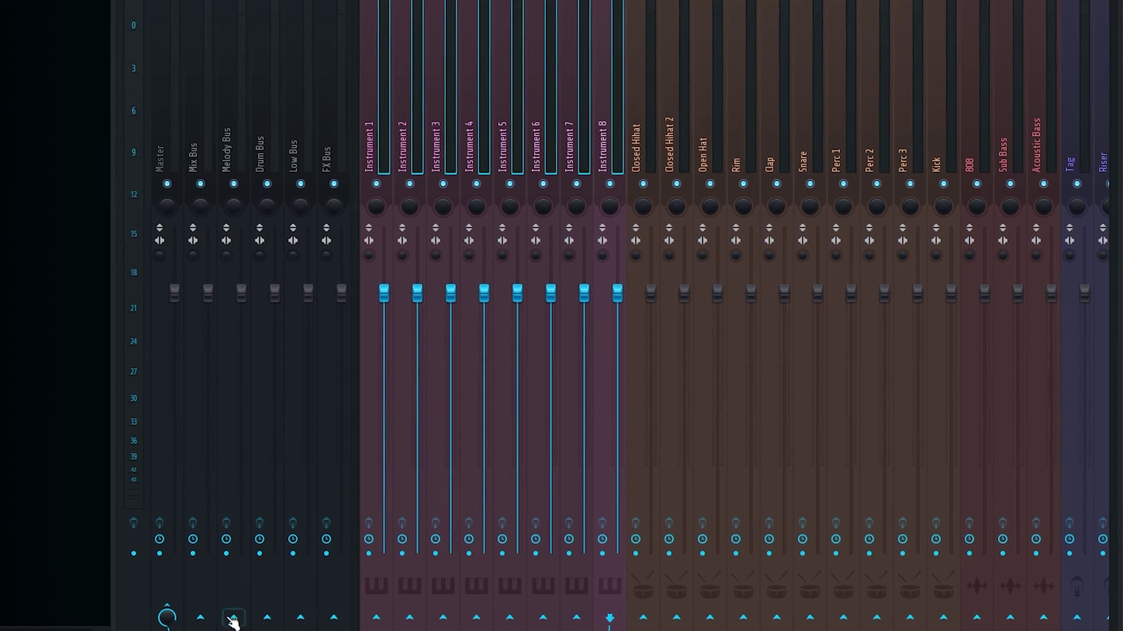
right_click(244, 626)
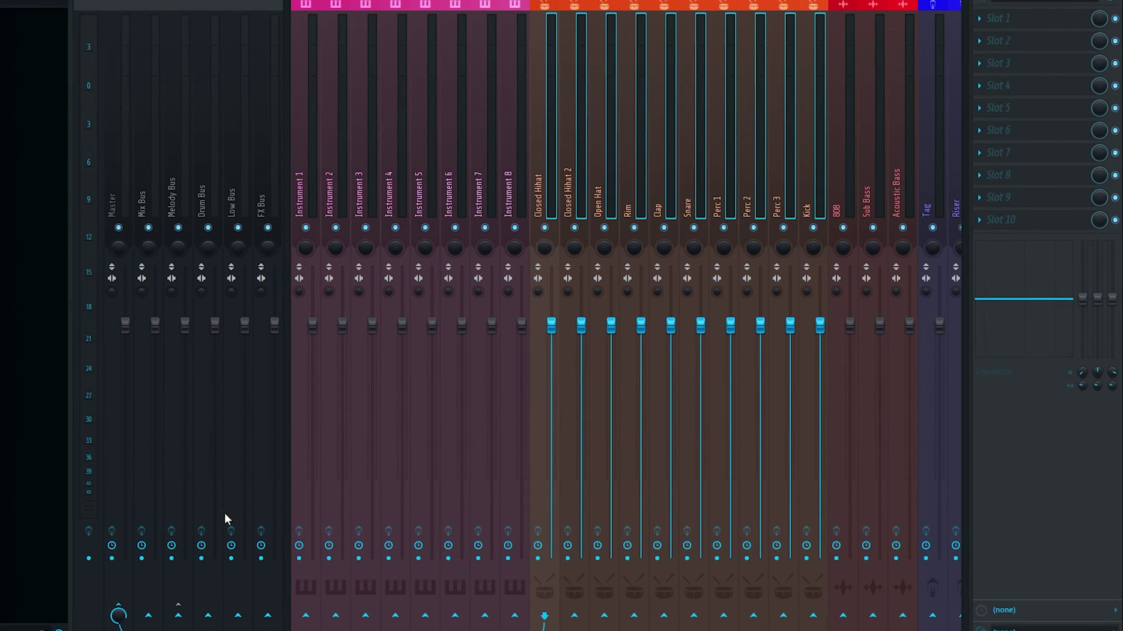
click(268, 597)
Select the 808, Sub Bass and Acoustic Bass inserts, then Tag, Riser, Crash and Impact.
drag(848, 175, 888, 125)
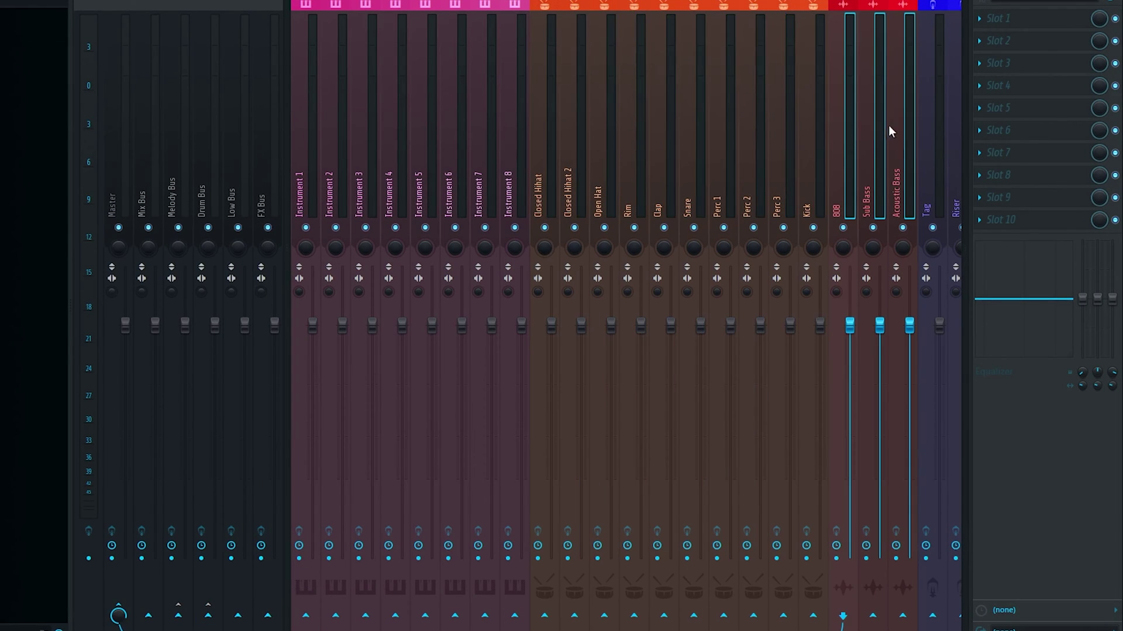
scroll(801, 143, right, 6)
drag(762, 135, 844, 135)
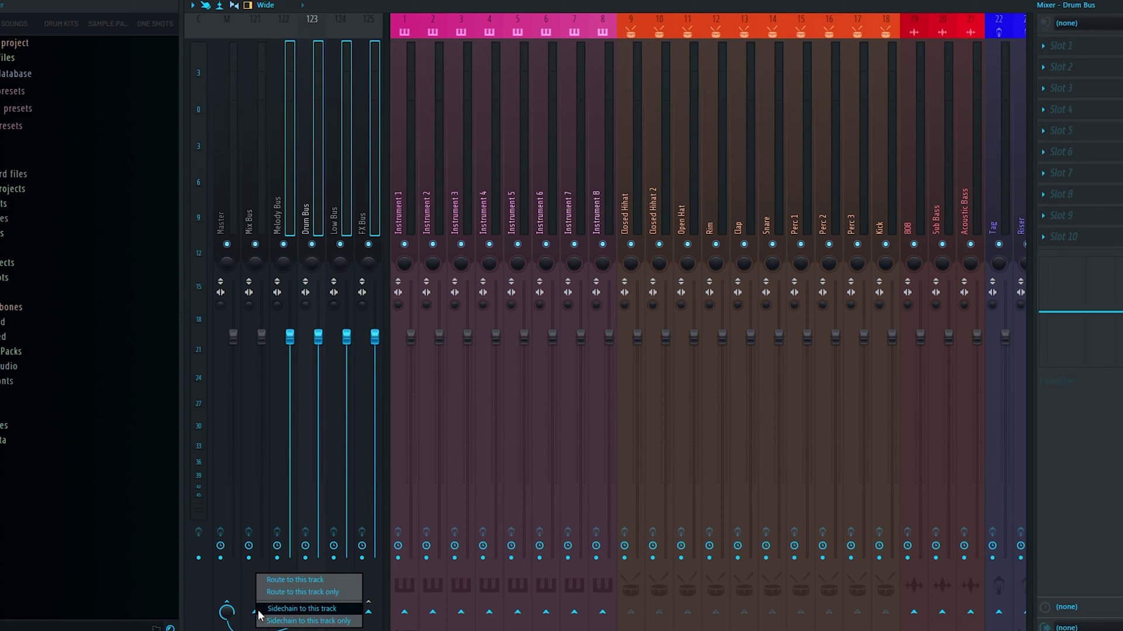
Route the buses only to Mix Bus, dock Inserts 117–120 right, and name Insert 120 Reverb.
click(308, 592)
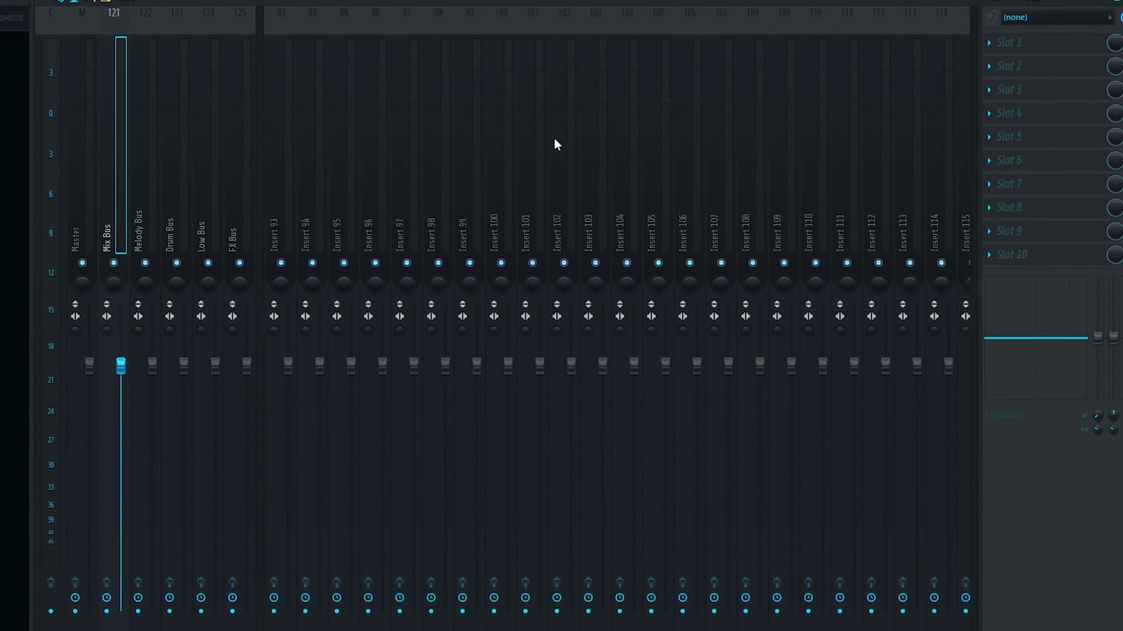
drag(967, 107, 874, 136)
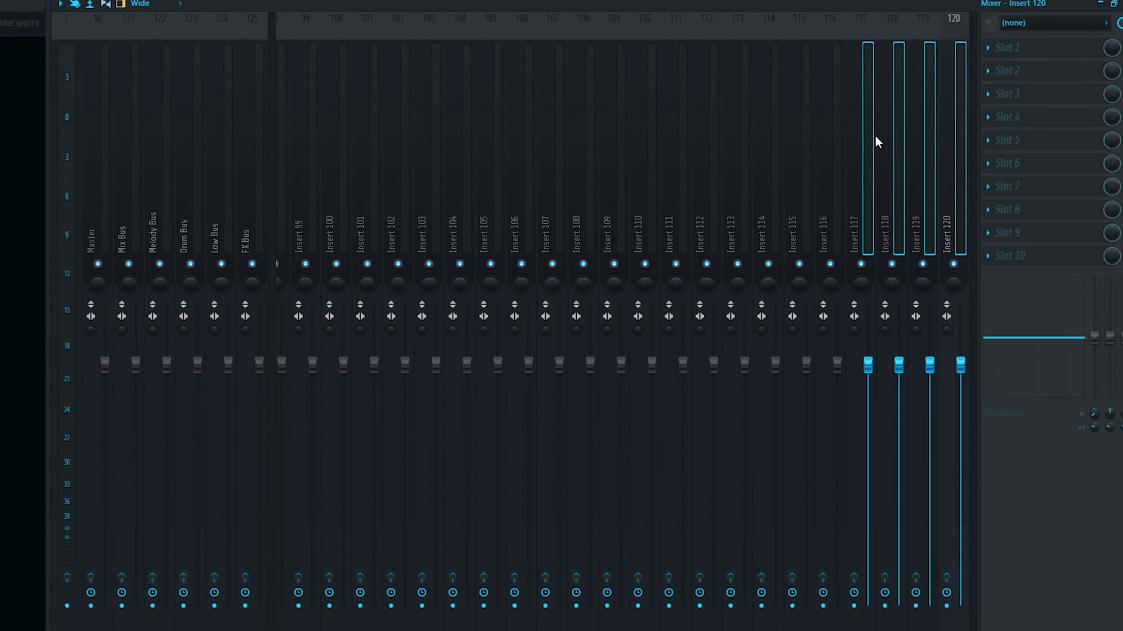
right_click(874, 142)
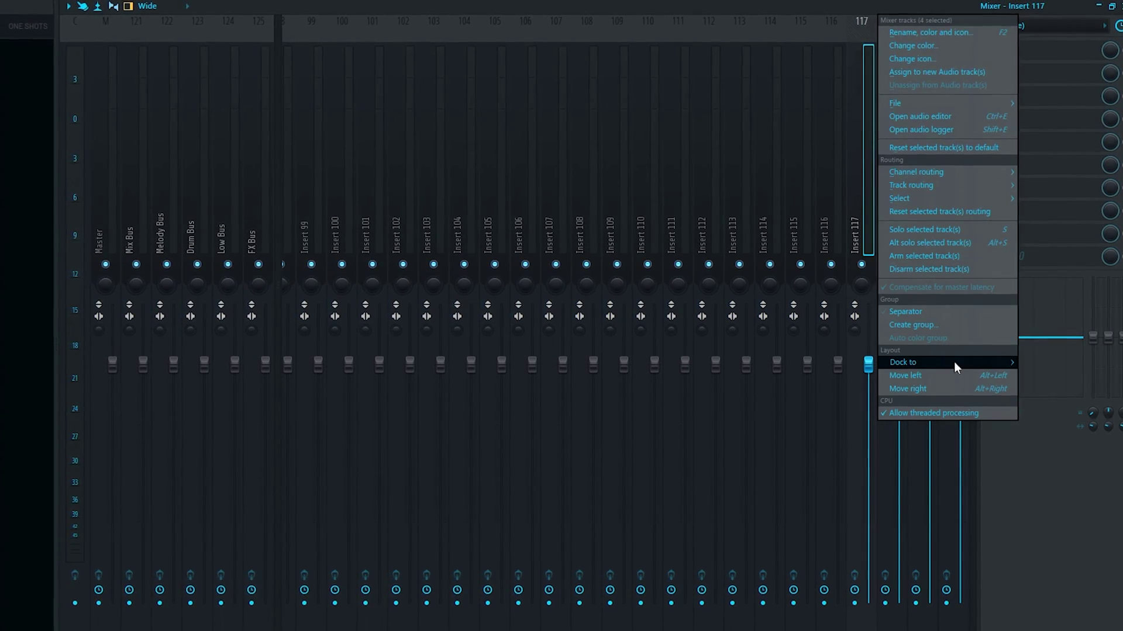
click(1048, 389)
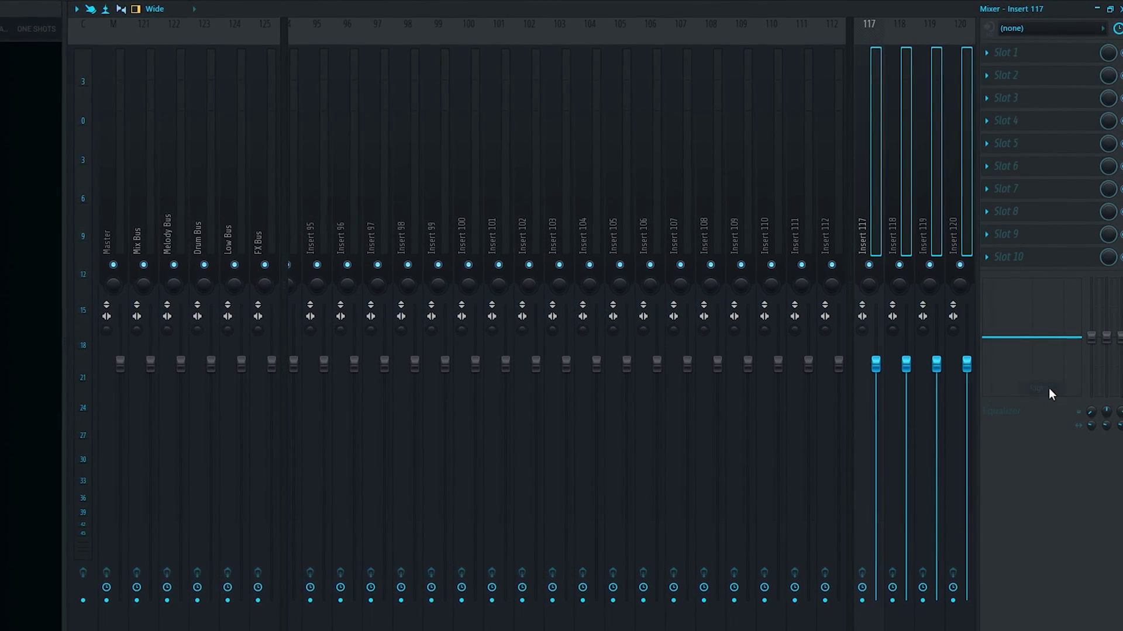
double_click(964, 229)
text(Reverb Send)
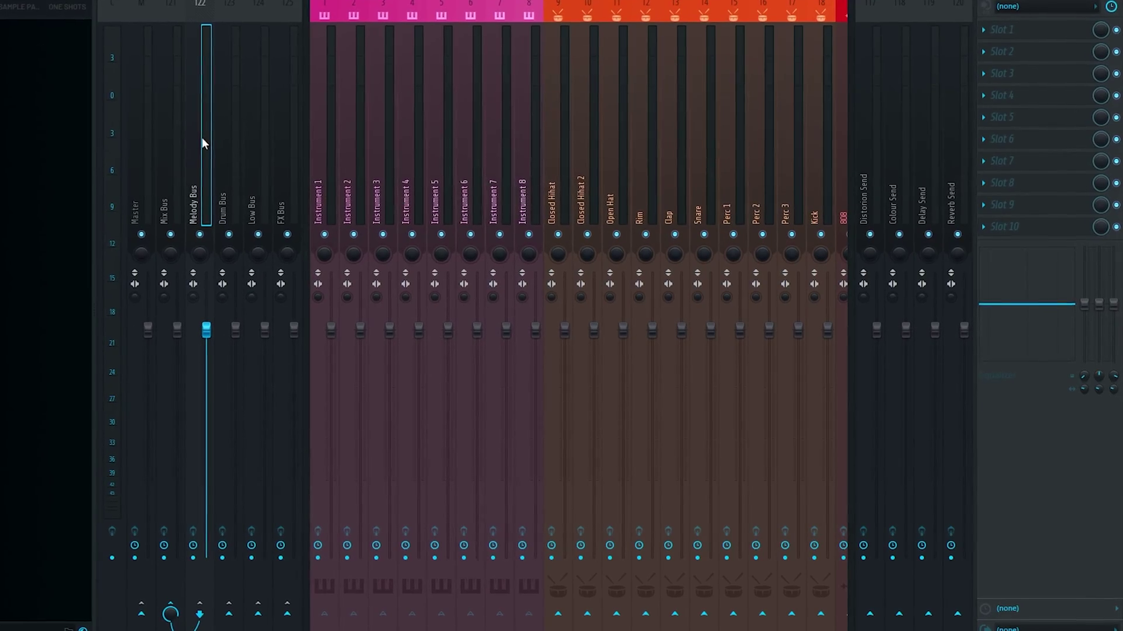
Send Melody Bus through FX Bus to the Distortion Send and the next two send tracks.
drag(201, 138, 272, 120)
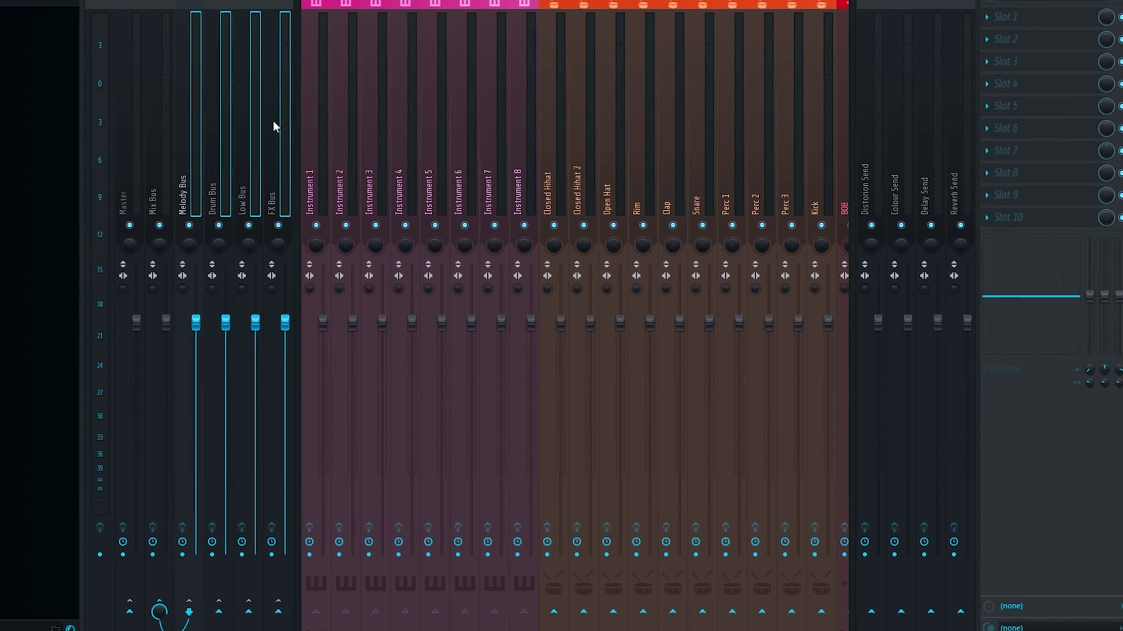
right_click(871, 611)
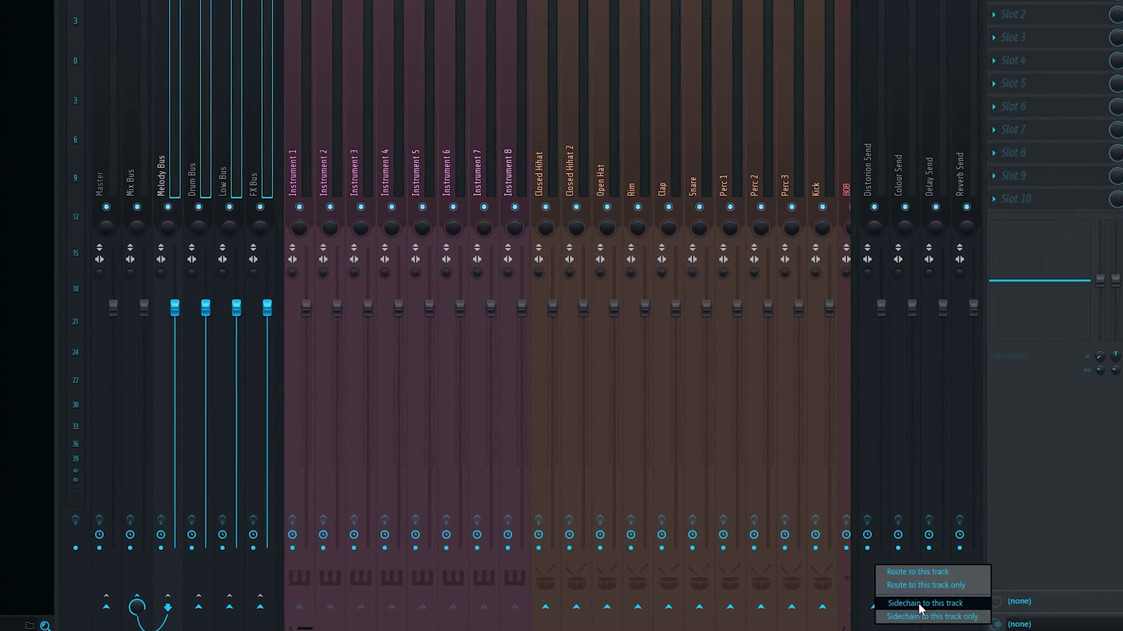
click(918, 603)
right_click(929, 607)
click(977, 602)
right_click(960, 607)
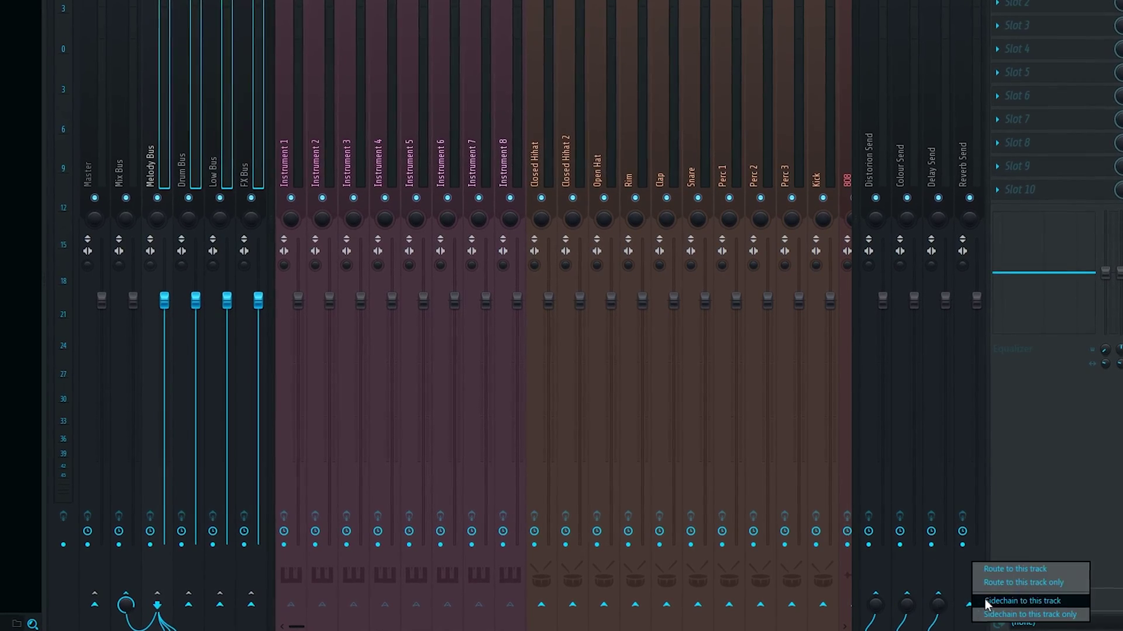
click(1011, 602)
Send Instrument 1 through Kick to a send track and play back to check routing.
drag(816, 125, 275, 118)
scroll(543, 105, down, 5)
click(907, 604)
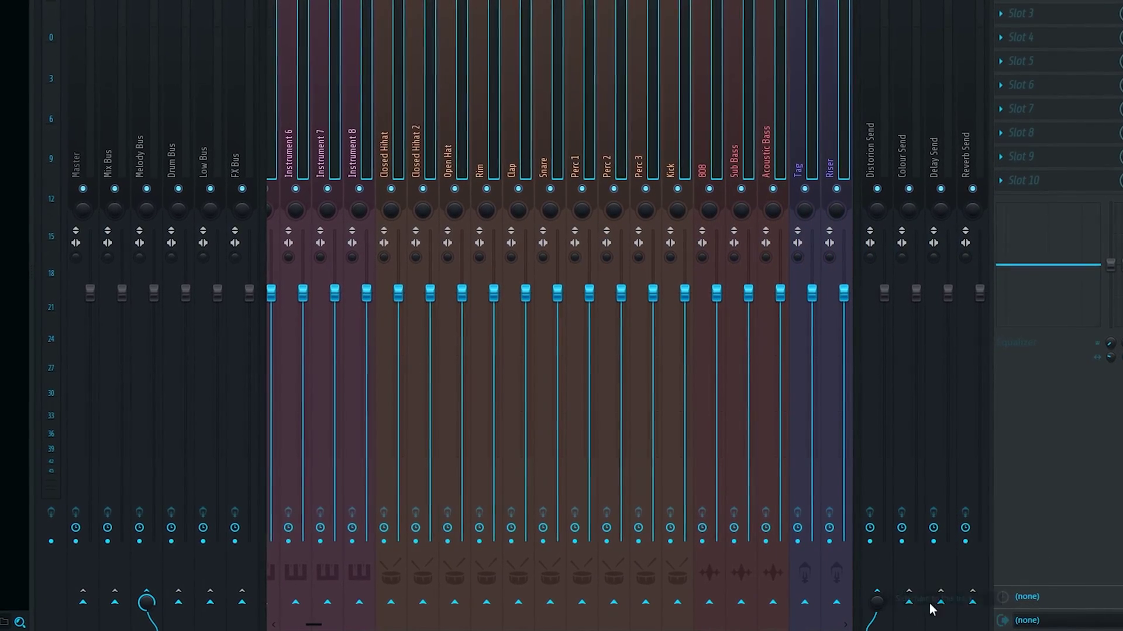
scroll(289, 73, up, 5)
key(space)
click(288, 72)
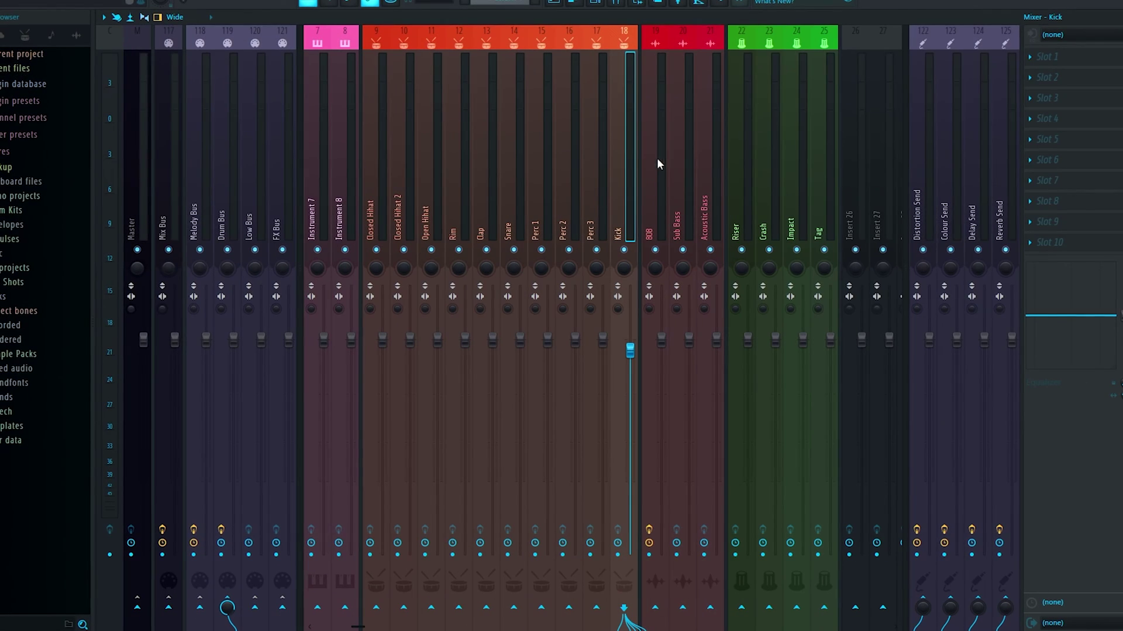
Sidechain the Kick track into the 808 track.
click(663, 156)
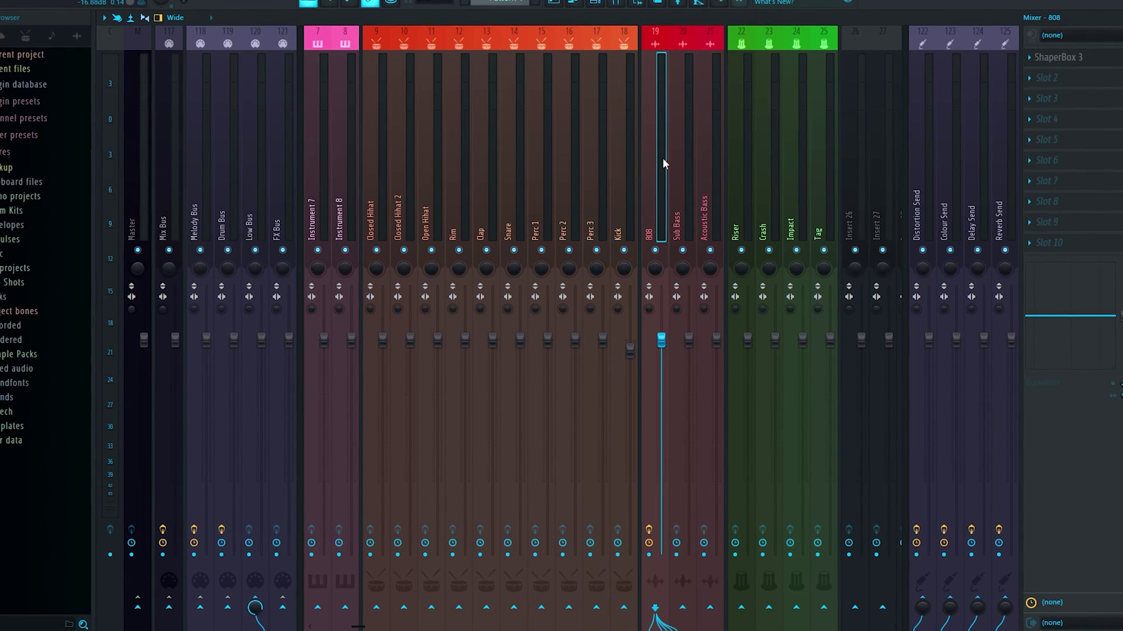
click(629, 168)
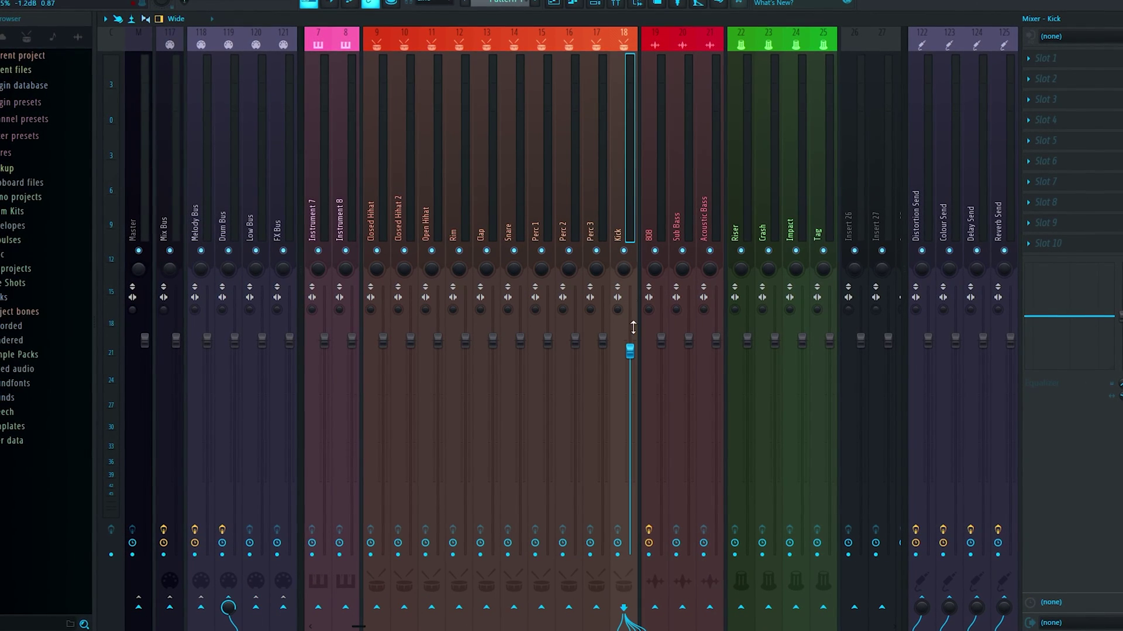
right_click(656, 610)
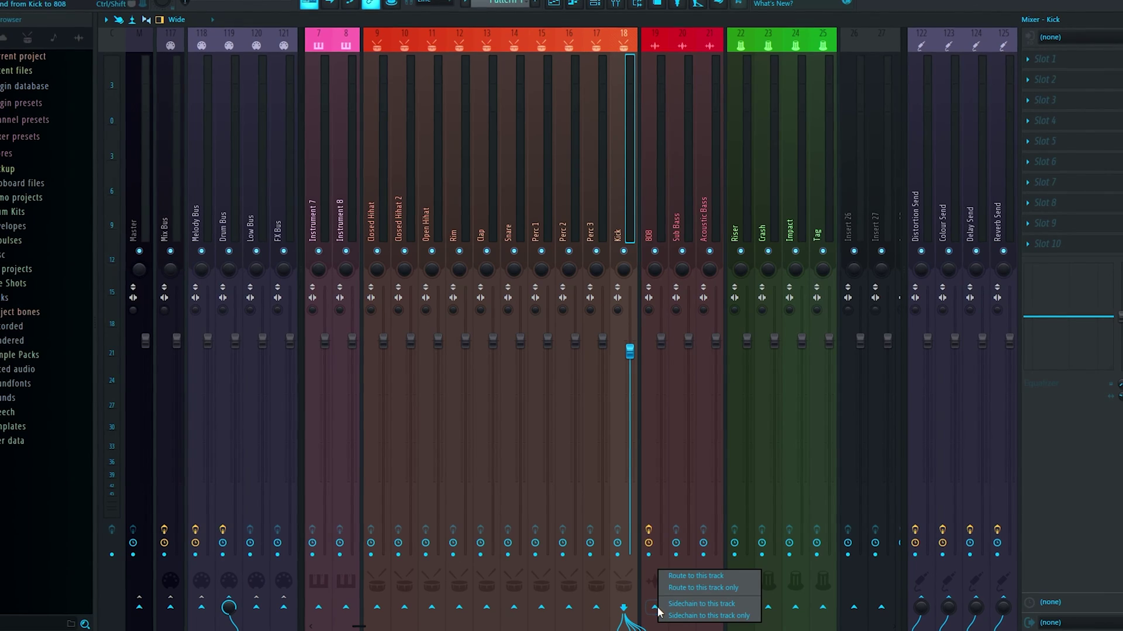
click(706, 605)
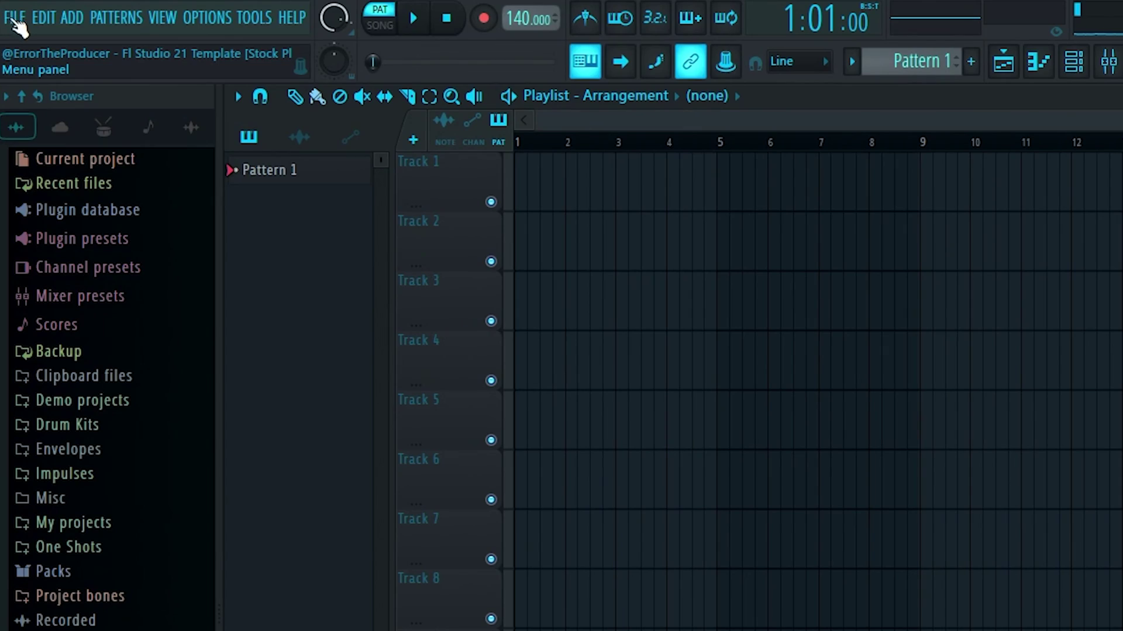
Save the project as a new file in Documents/Image-Line/FL Studio/Projects.
click(13, 18)
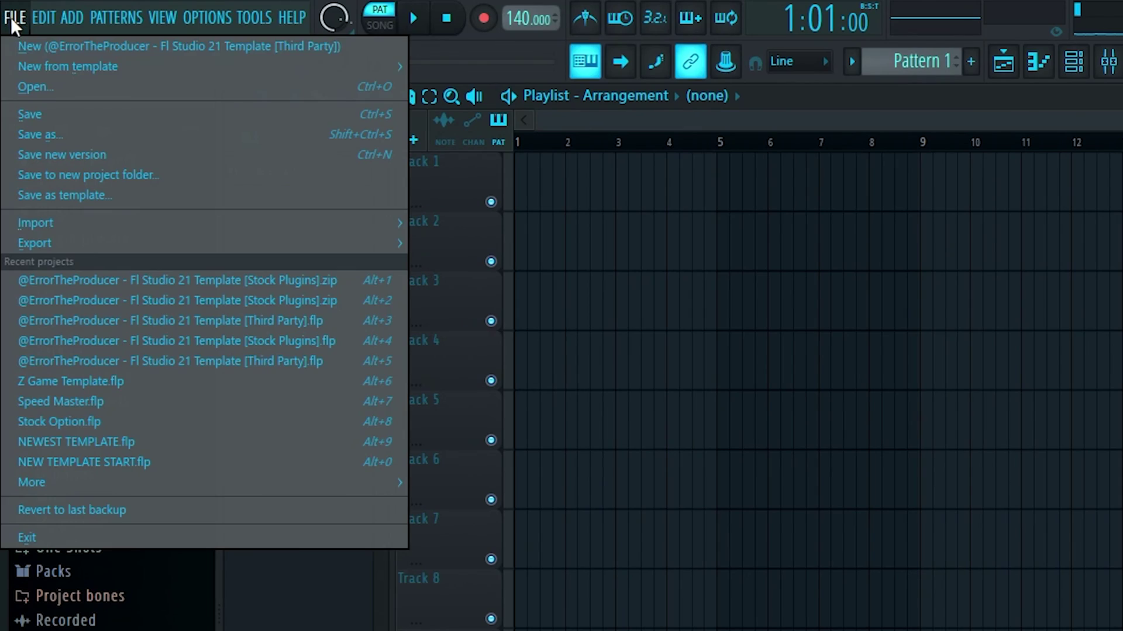
click(37, 132)
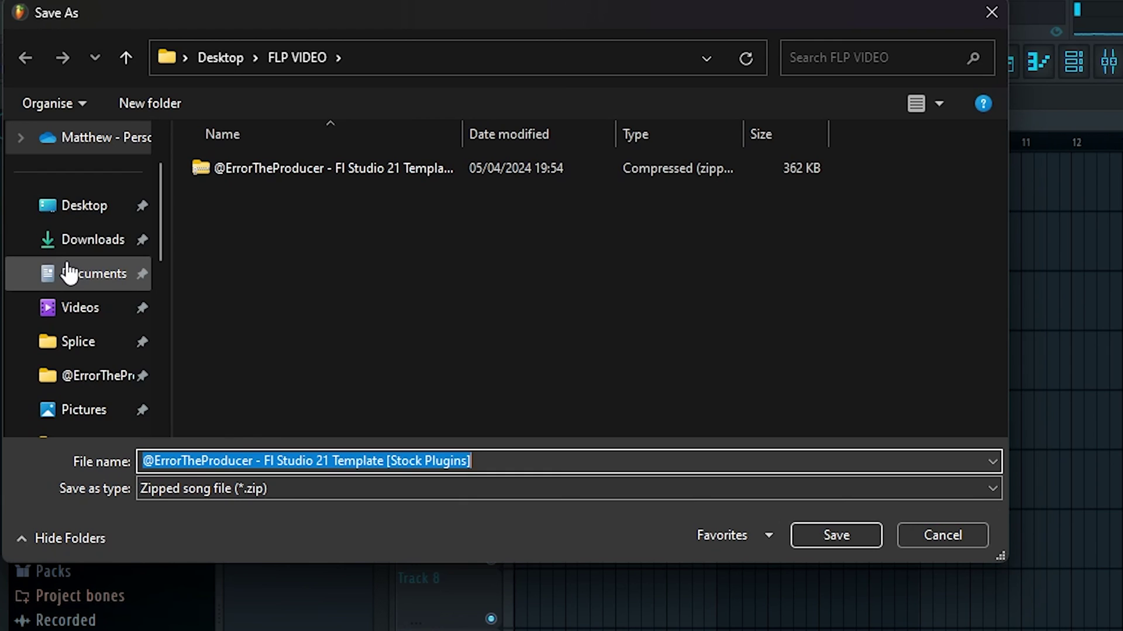
click(69, 273)
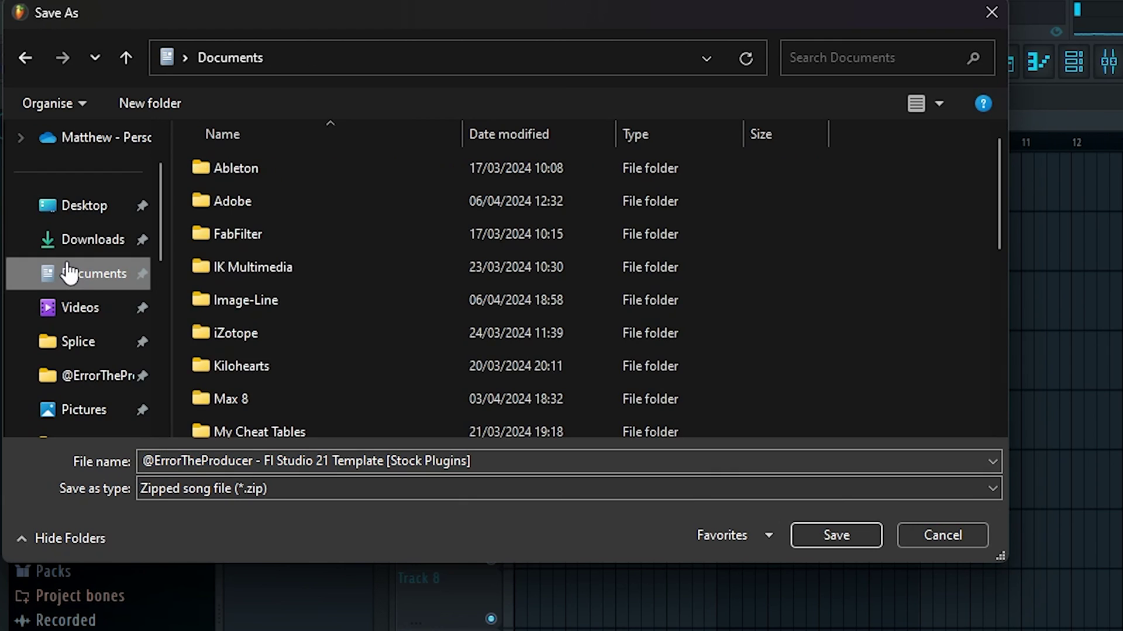
double_click(219, 301)
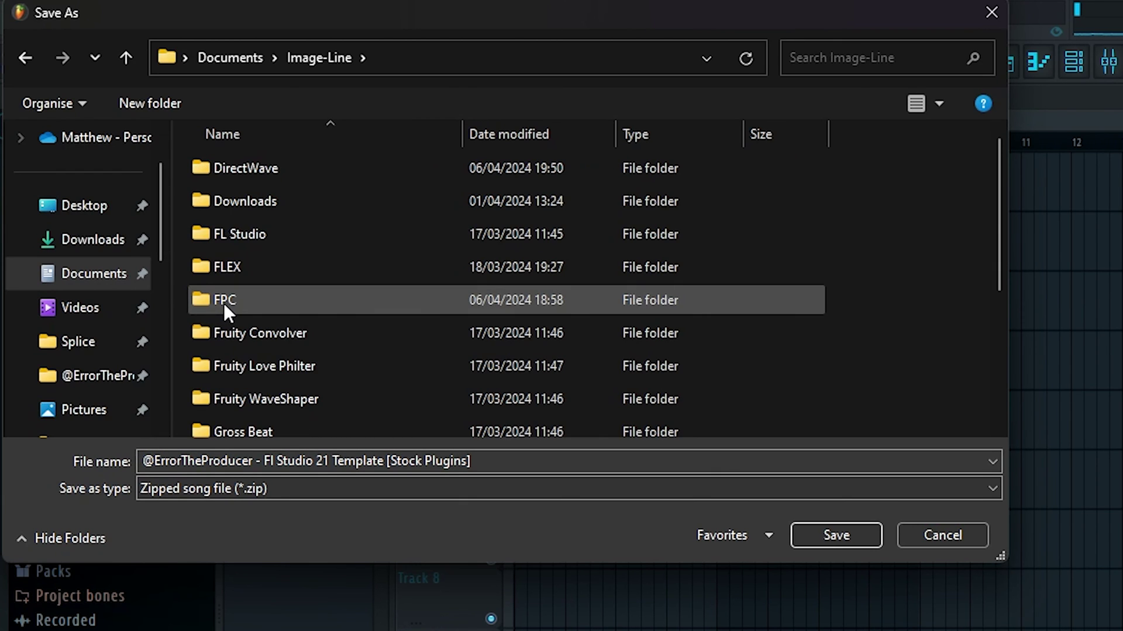
double_click(240, 237)
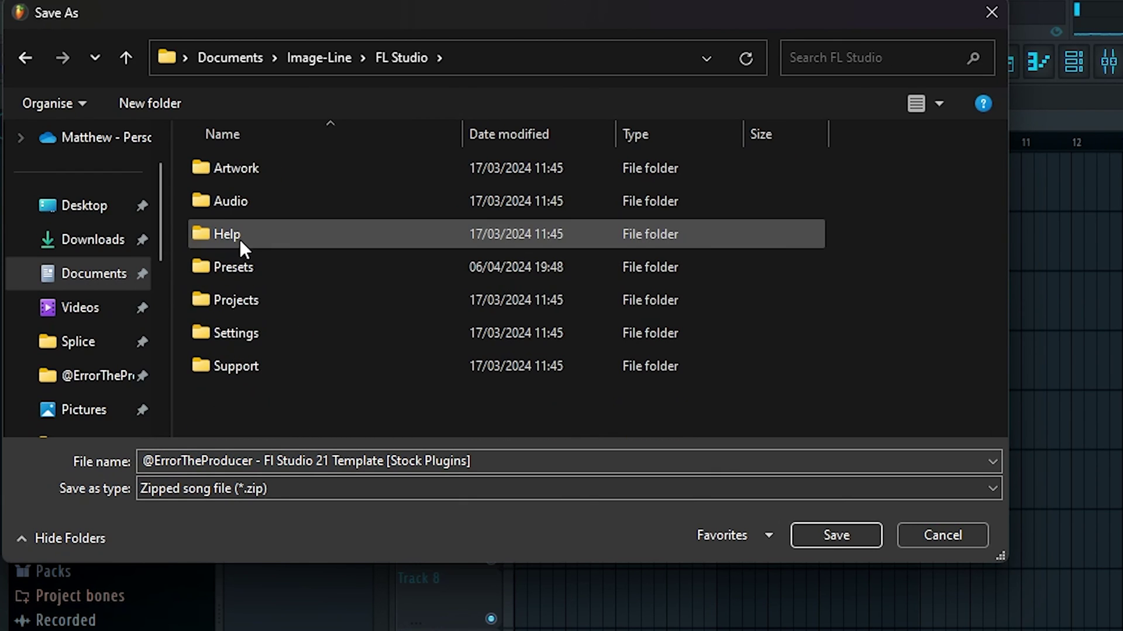
double_click(255, 300)
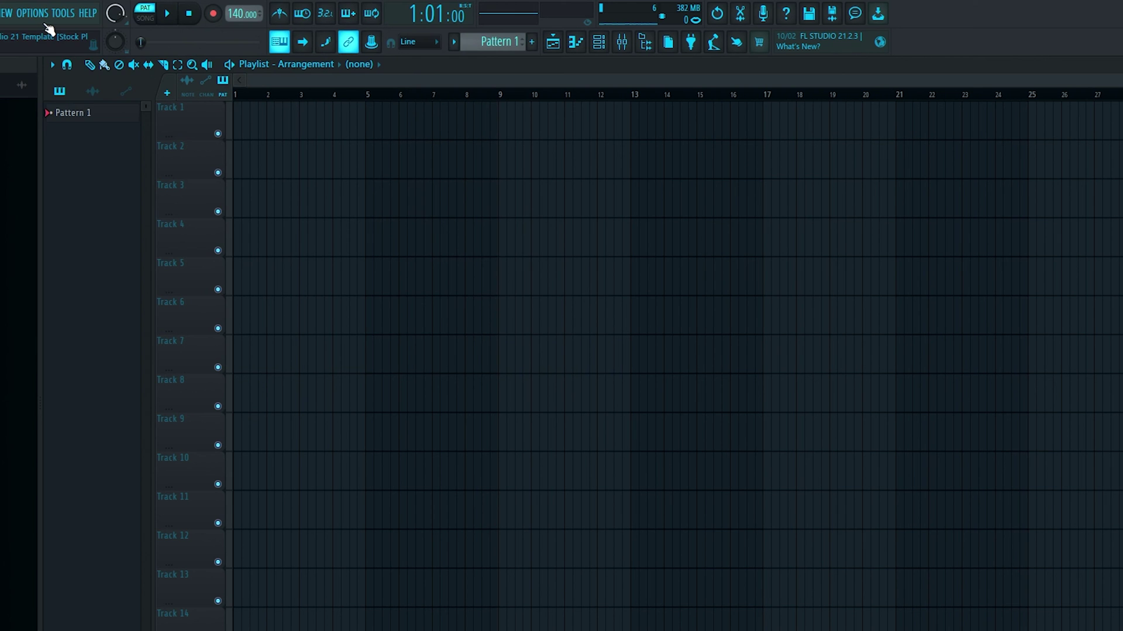
Set the saved template as the Default template in General settings.
click(23, 12)
click(37, 69)
scroll(635, 469, down, 10)
scroll(636, 471, down, 4)
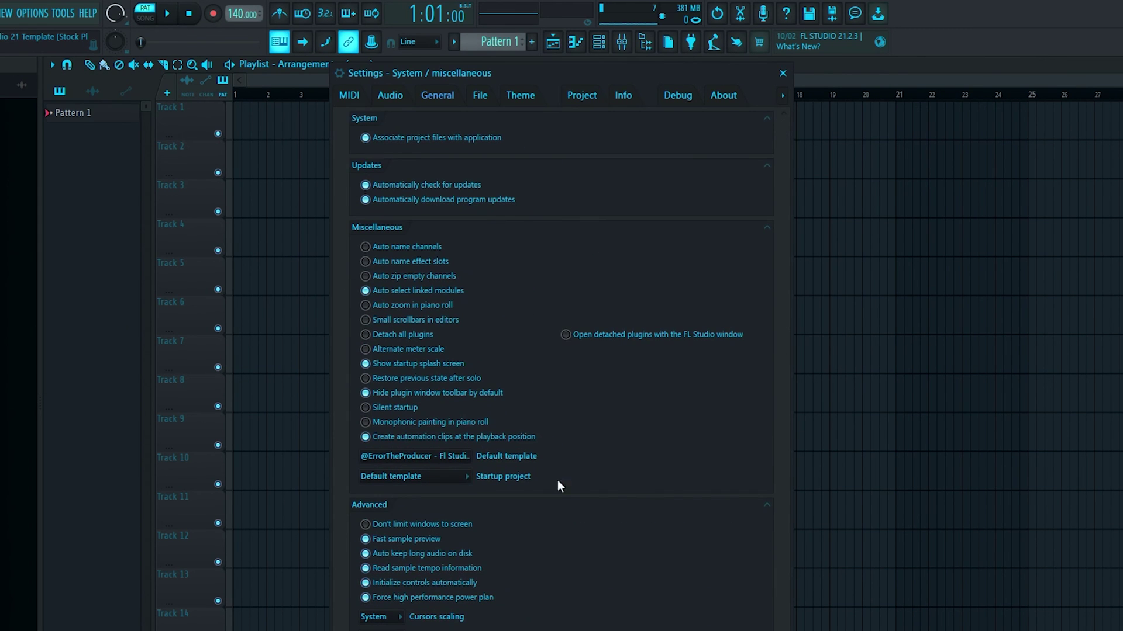
click(437, 462)
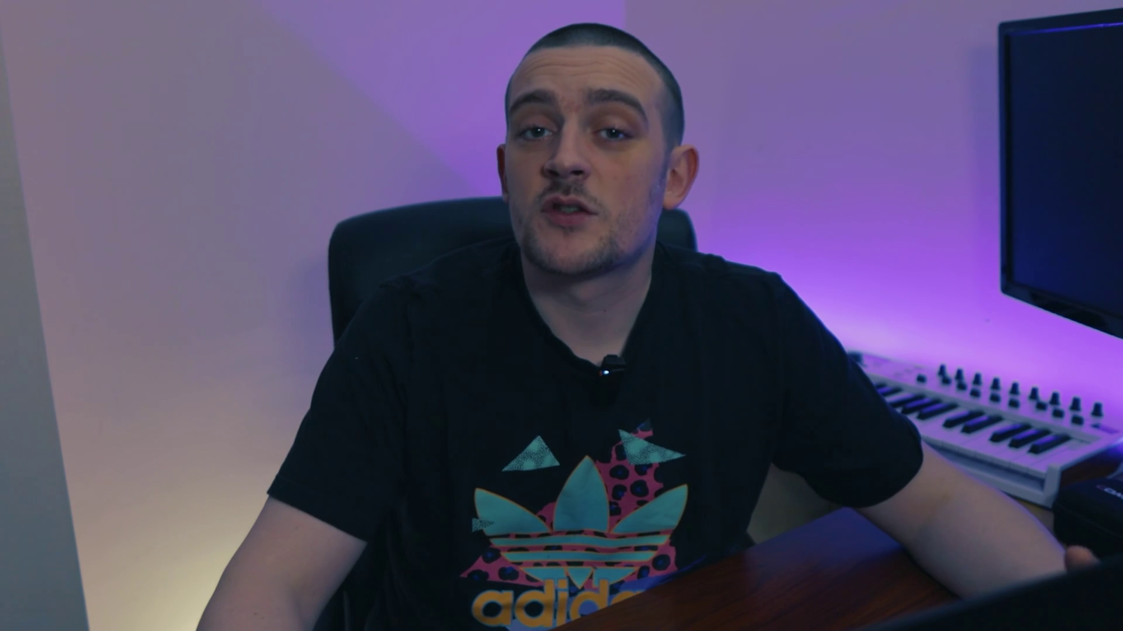